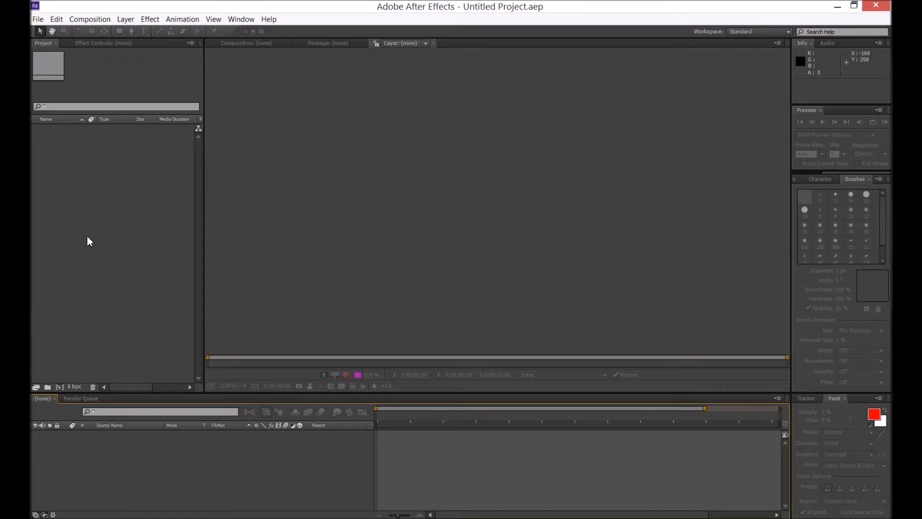
Create a new composition with the HDV/HDTV 720 29.97 preset and a duration of 0;00;012;50.
{"action": "left_click", "coordinate": [101, 20]}
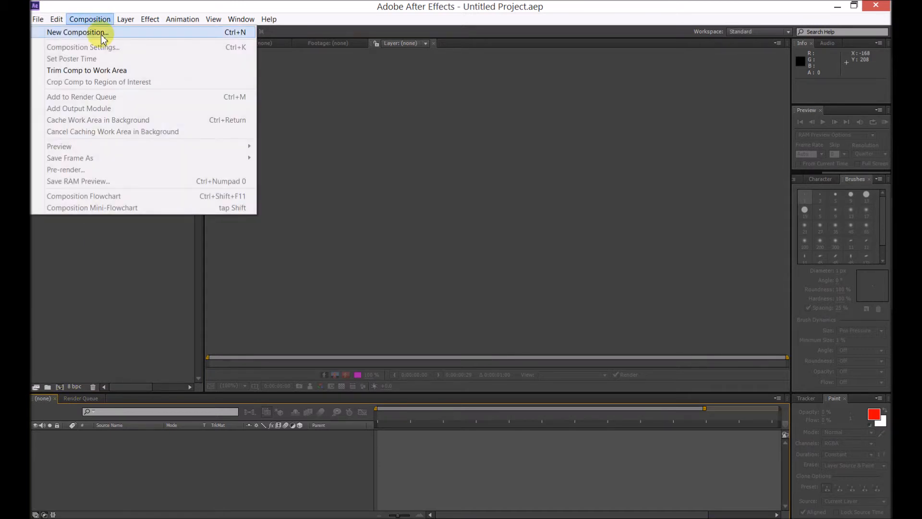
{"action": "left_click", "coordinate": [100, 32]}
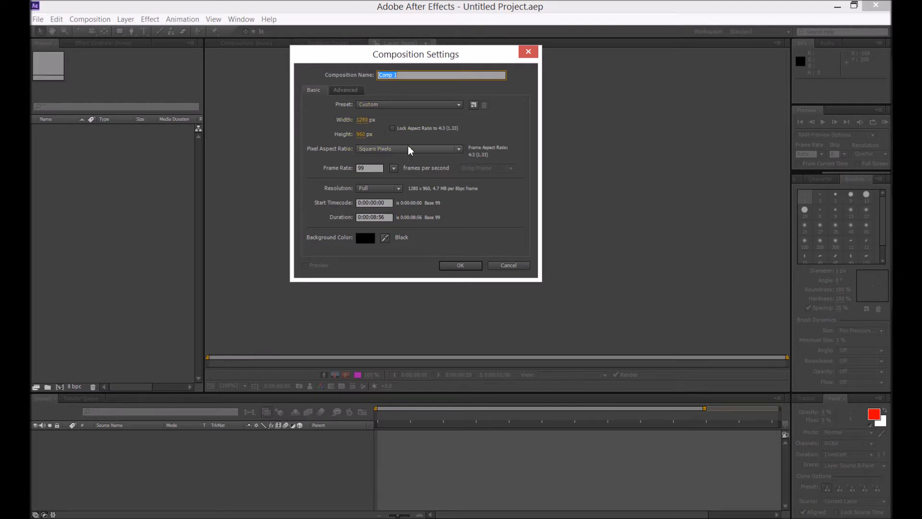
{"action": "left_click", "coordinate": [383, 152]}
{"action": "left_click", "coordinate": [385, 158]}
{"action": "left_click", "coordinate": [378, 189]}
{"action": "left_click", "coordinate": [380, 193]}
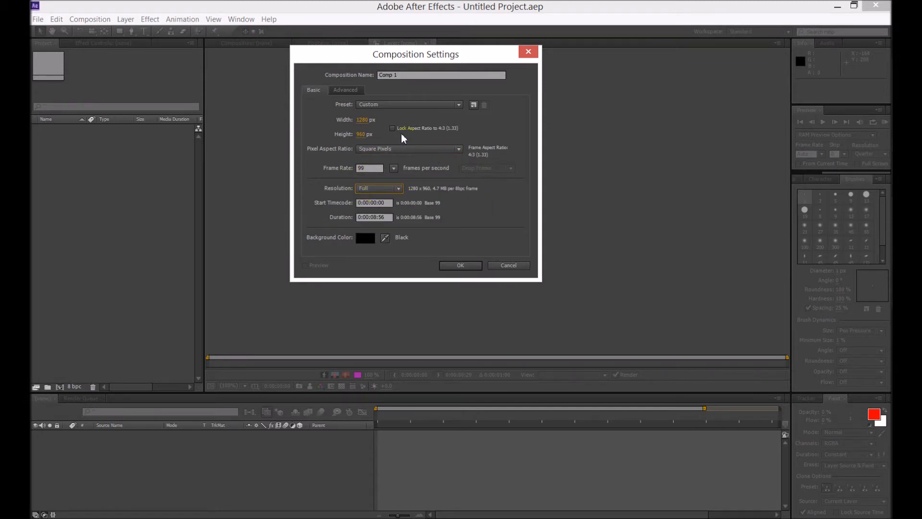
{"action": "left_click", "coordinate": [401, 105]}
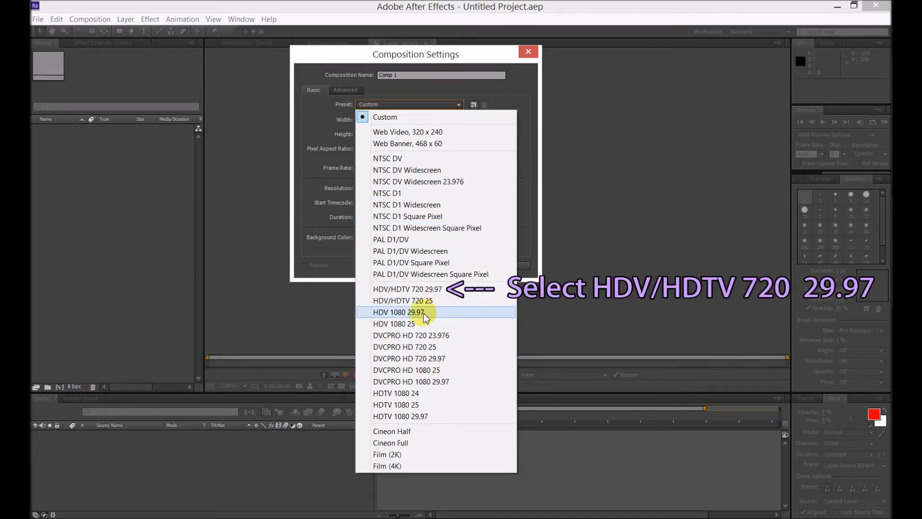
{"action": "left_click", "coordinate": [445, 290]}
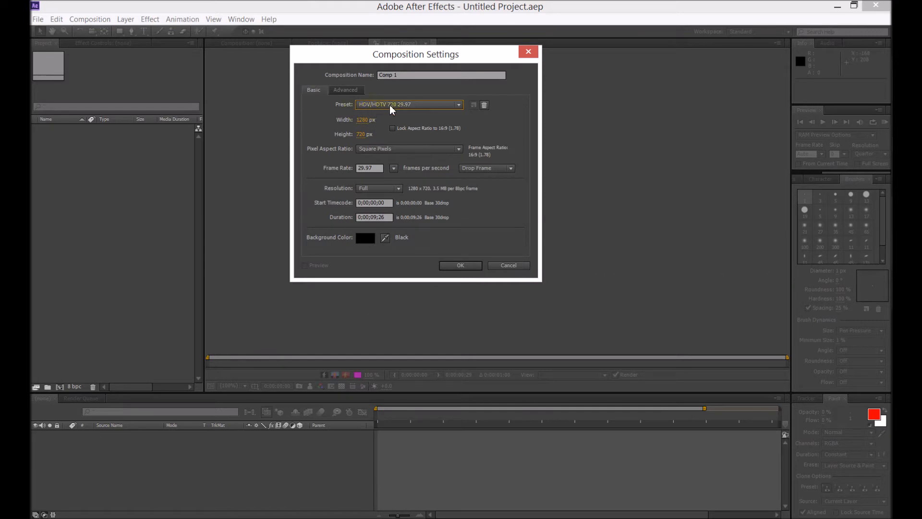
{"action": "left_click", "coordinate": [365, 169]}
{"action": "left_click", "coordinate": [376, 217]}
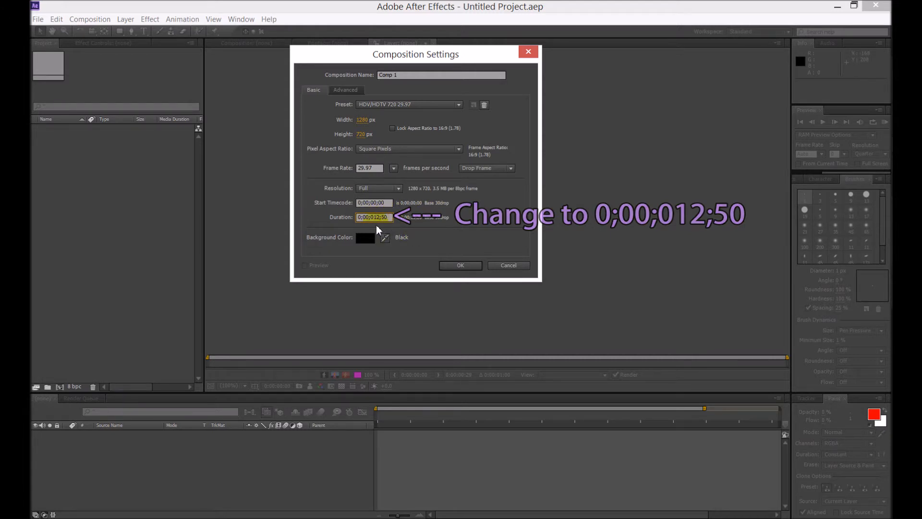
{"action": "left_click", "coordinate": [456, 266]}
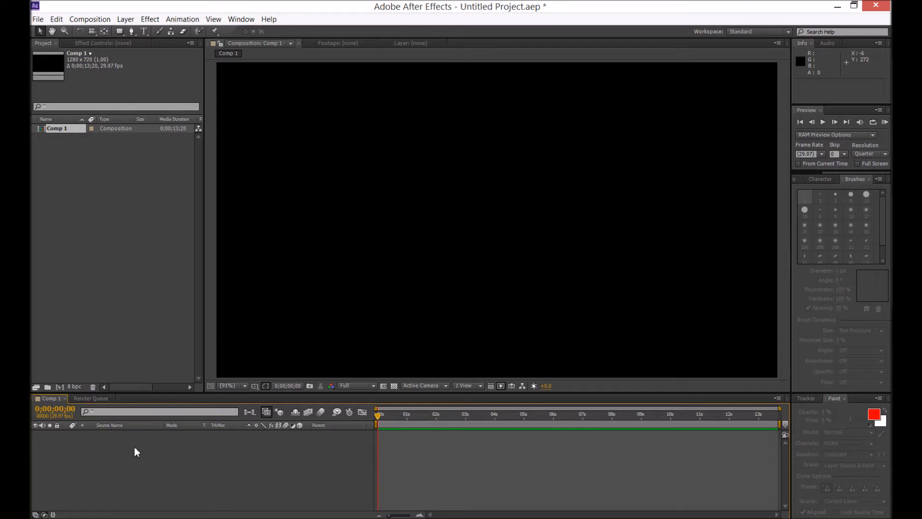
Add a composition-sized solid layer coloured black (000000).
{"action": "left_click", "coordinate": [125, 19]}
{"action": "mouse_move", "coordinate": [62, 31]}
{"action": "left_click", "coordinate": [309, 42]}
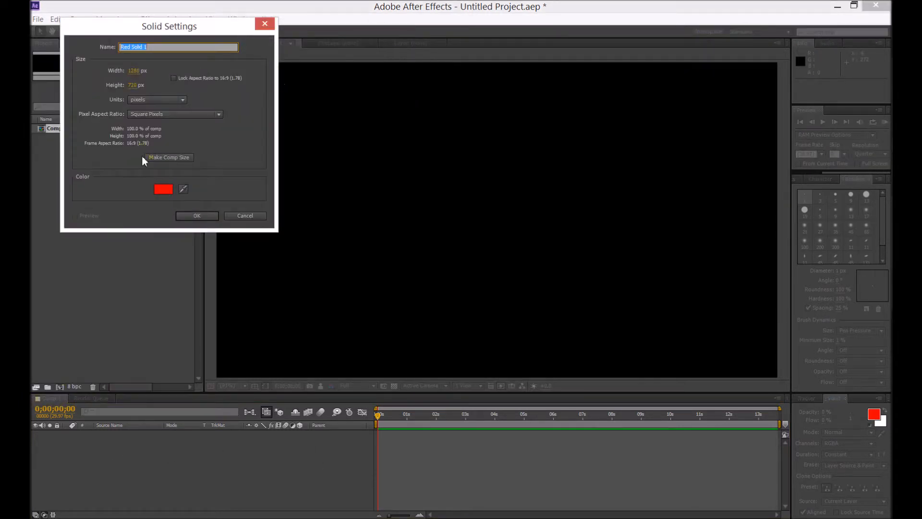
{"action": "left_click", "coordinate": [163, 189]}
{"action": "left_click_drag", "start_coordinate": [121, 93], "coordinate": [29, 212]}
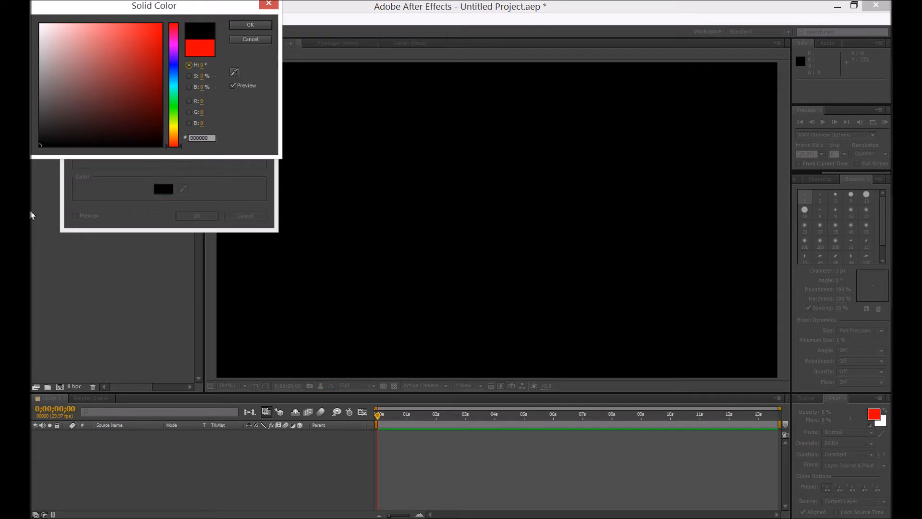
{"action": "left_click", "coordinate": [250, 25]}
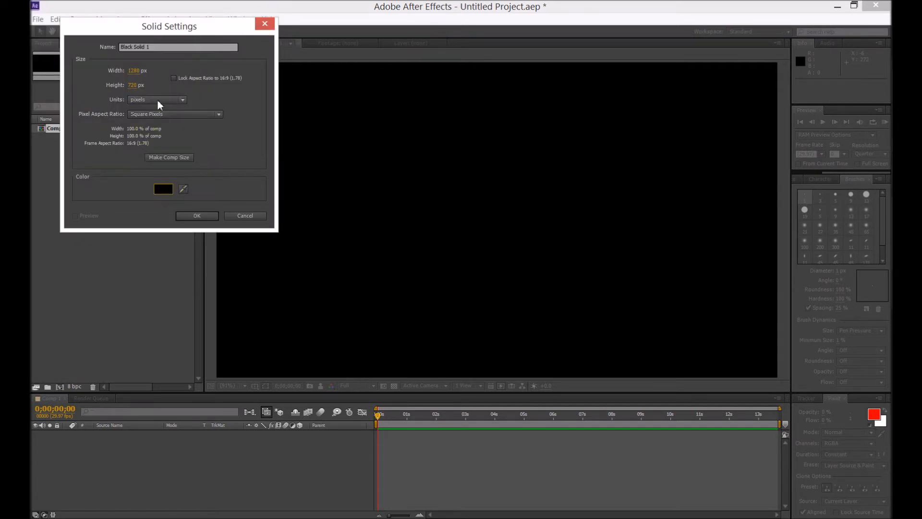
{"action": "left_click", "coordinate": [194, 215]}
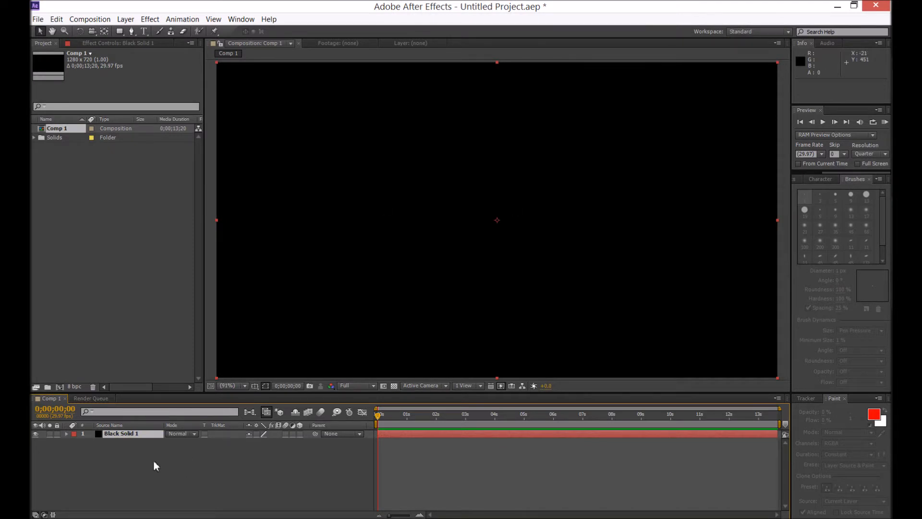
Add a text box reading "Information Technology" and shrink it so the text sits near the centre of the composition.
{"action": "left_click", "coordinate": [144, 33]}
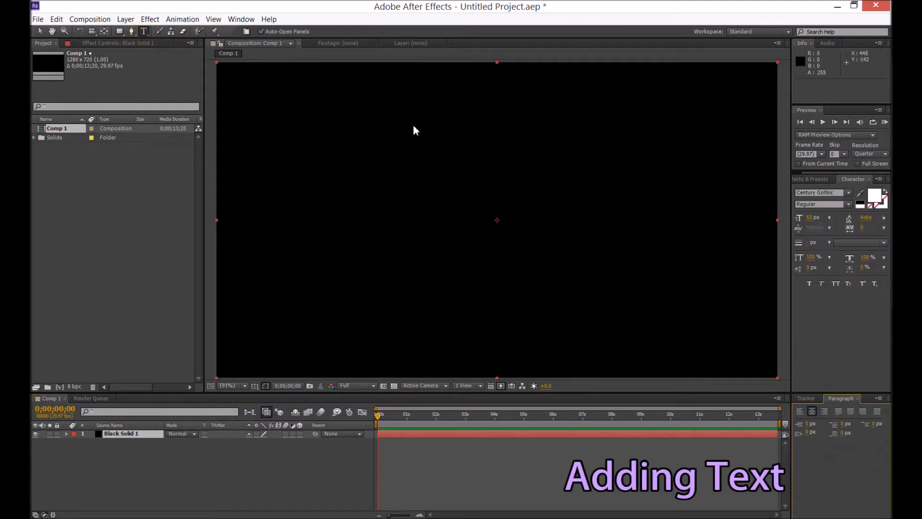
{"action": "left_click_drag", "start_coordinate": [308, 120], "coordinate": [669, 298]}
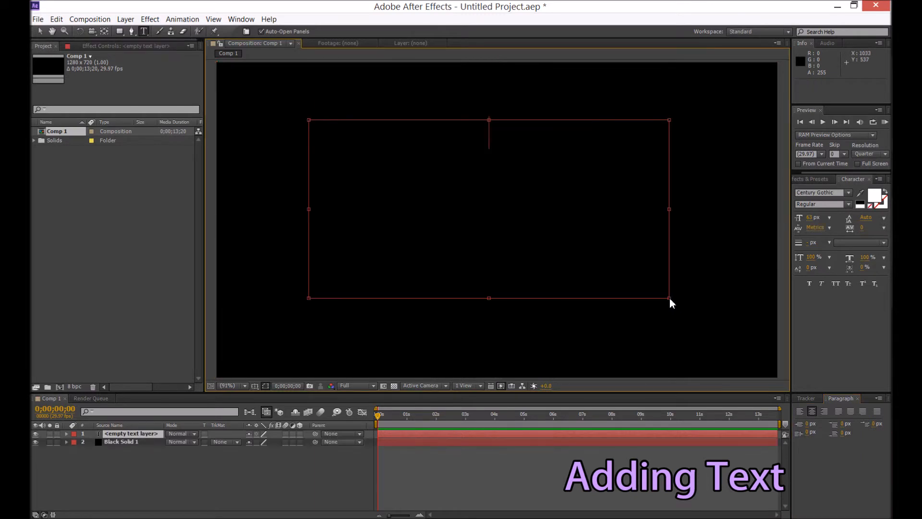
{"action": "type", "text": "Information TEc"}
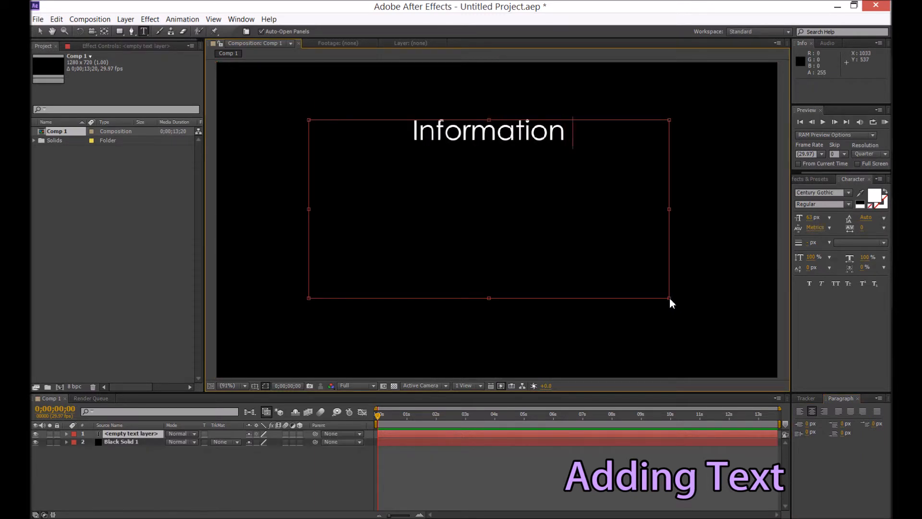
{"action": "key", "text": "BackSpace"}
{"action": "key", "text": "BackSpace"}
{"action": "type", "text": "echnology"}
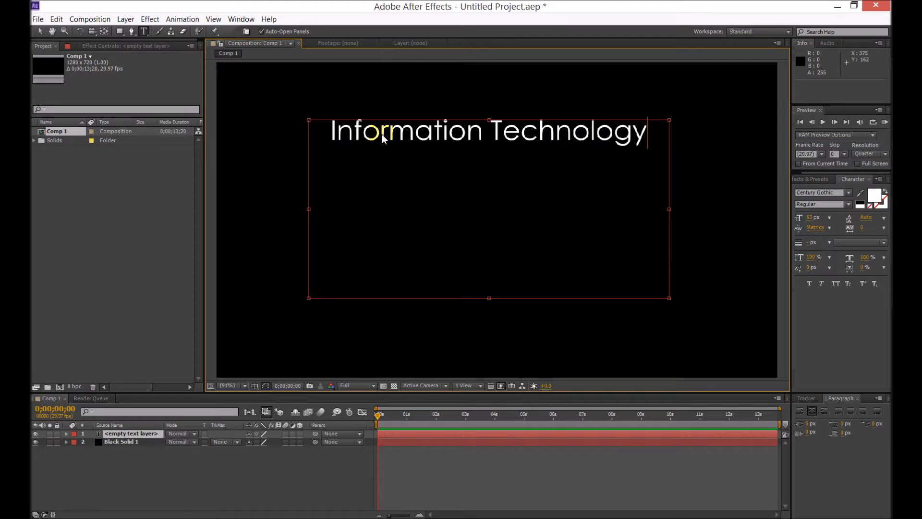
{"action": "left_click_drag", "start_coordinate": [308, 119], "coordinate": [338, 217]}
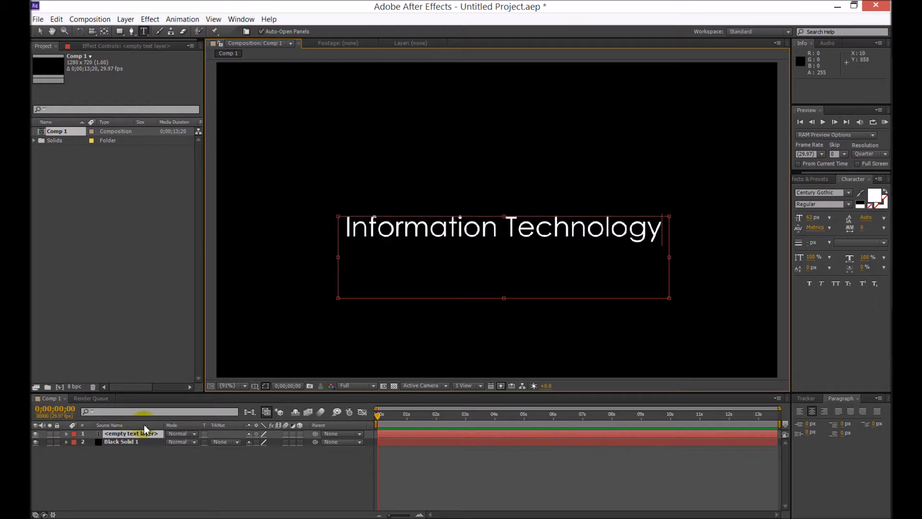
Show the Title/Action Safe guides and move the "Information Technology" text towards the right side of the frame.
{"action": "left_click", "coordinate": [255, 387]}
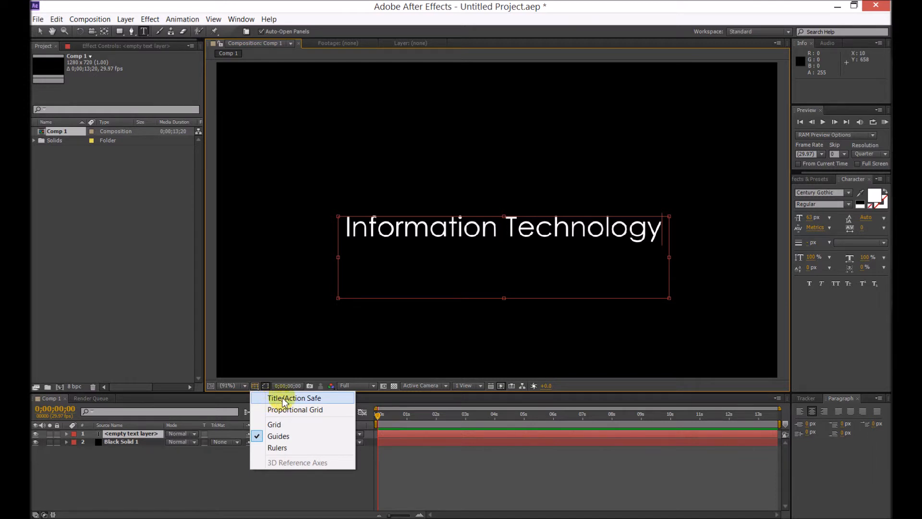
{"action": "left_click", "coordinate": [284, 399]}
{"action": "left_click", "coordinate": [41, 30]}
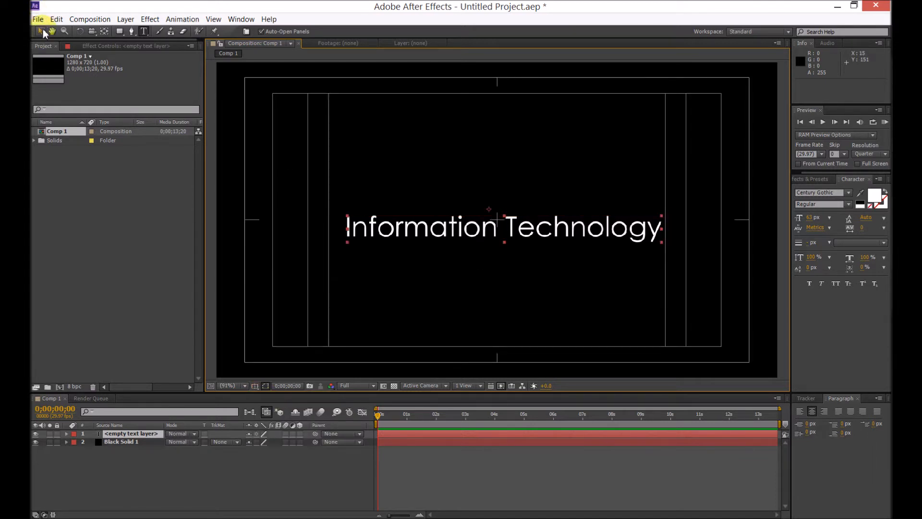
{"action": "left_click_drag", "start_coordinate": [550, 232], "coordinate": [604, 228]}
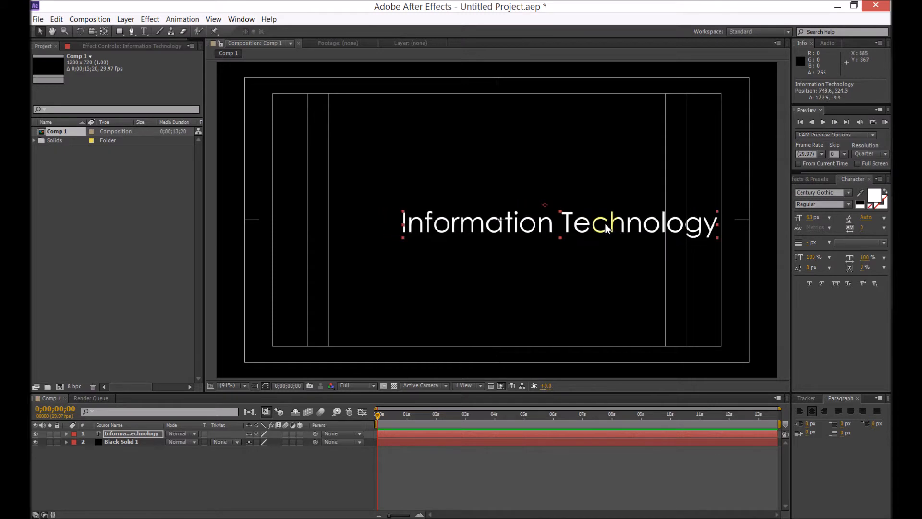
Break the title into two lines before "Technology" and place it just right of the centre mark, vertically centred.
{"action": "left_click", "coordinate": [143, 31]}
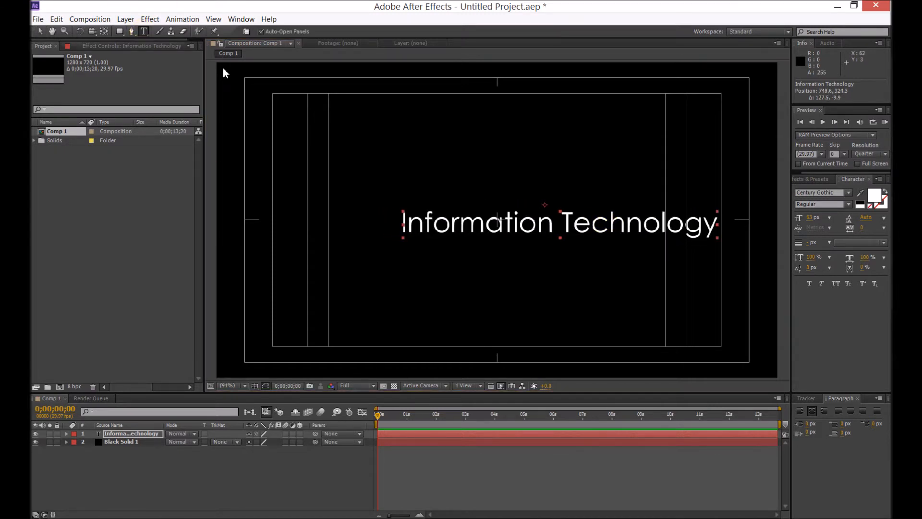
{"action": "left_click", "coordinate": [571, 224]}
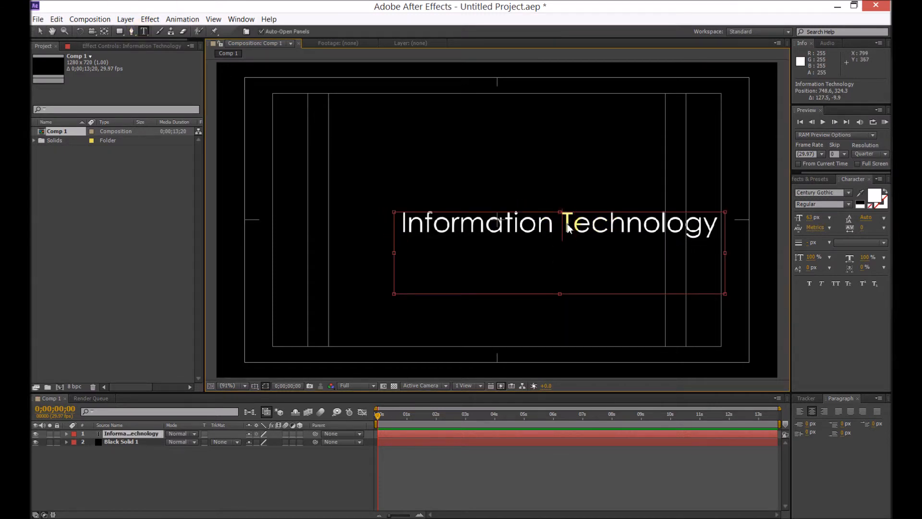
{"action": "key", "text": "Return"}
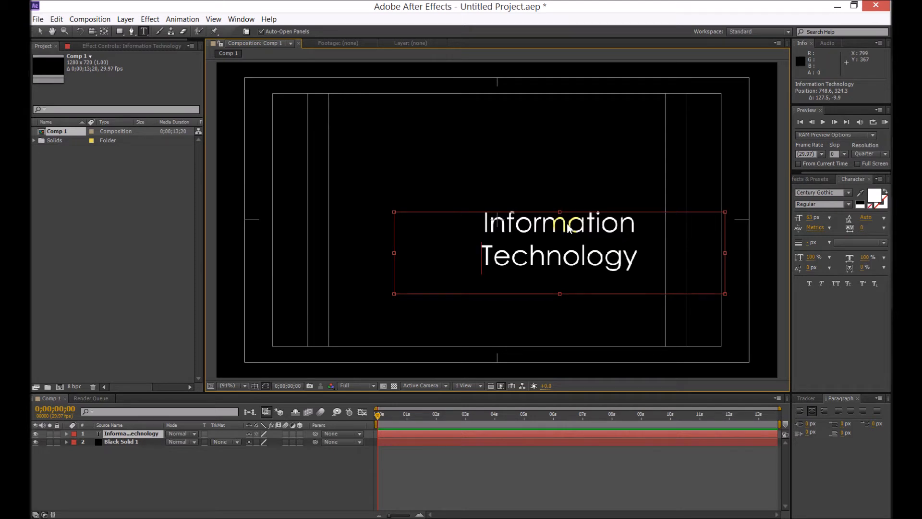
{"action": "left_click", "coordinate": [40, 32]}
{"action": "left_click_drag", "start_coordinate": [599, 224], "coordinate": [616, 206]}
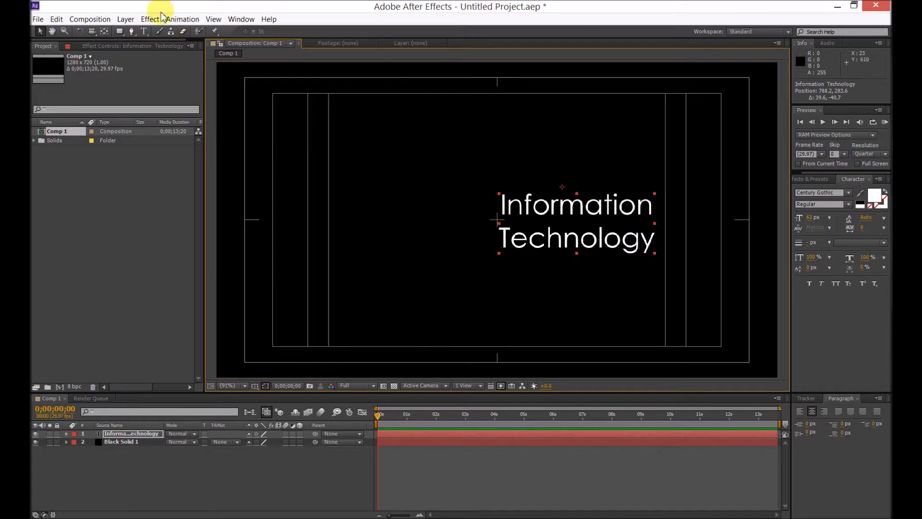
Add a second text box reading "MCS" to the left of the "Information Technology" text.
{"action": "left_click", "coordinate": [147, 32]}
{"action": "left_click_drag", "start_coordinate": [361, 183], "coordinate": [487, 261]}
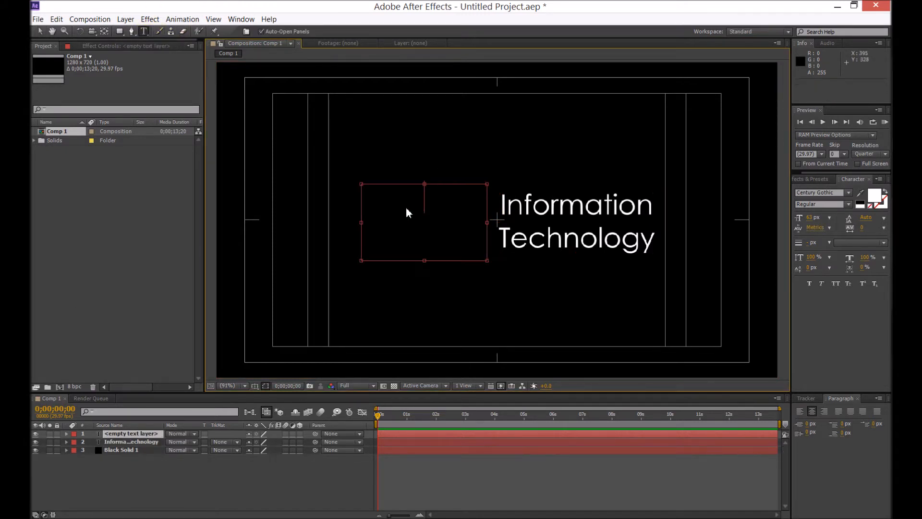
{"action": "type", "text": "MCSD"}
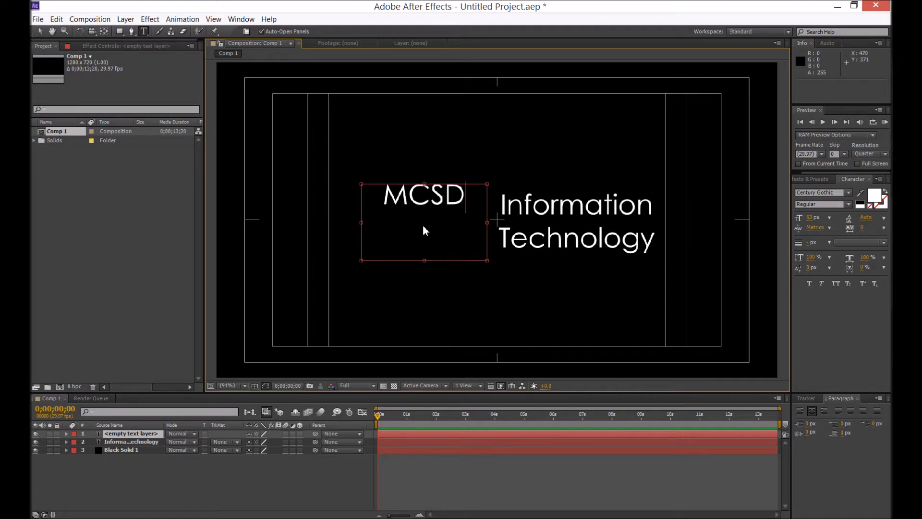
{"action": "key", "text": "BackSpace"}
Enlarge the "MCS" text to 102 px and move it close beside the "Information Technology" text.
{"action": "left_click_drag", "start_coordinate": [459, 202], "coordinate": [383, 200]}
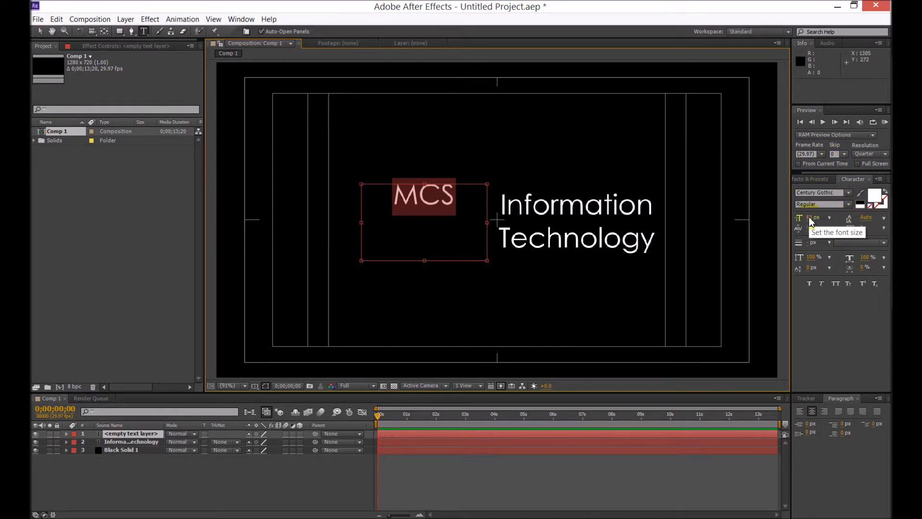
{"action": "left_click_drag", "start_coordinate": [812, 220], "coordinate": [831, 219]}
{"action": "left_click", "coordinate": [839, 181]}
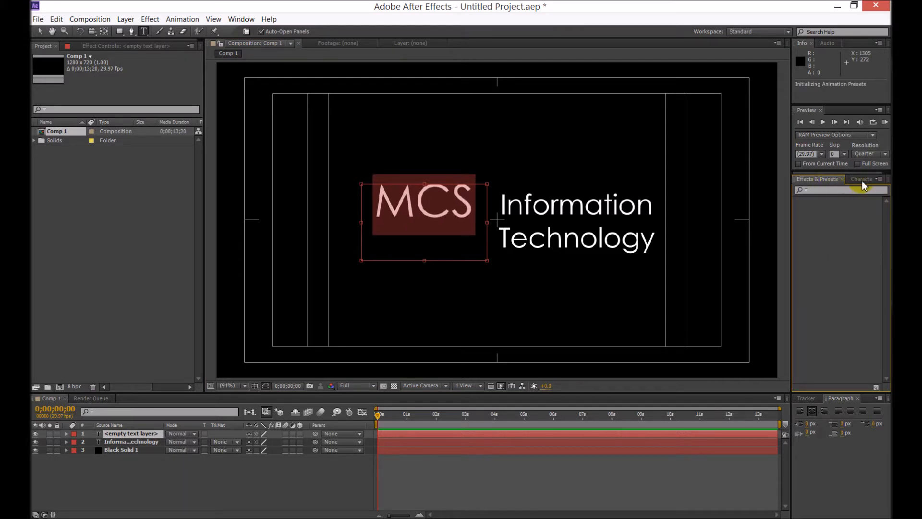
{"action": "left_click", "coordinate": [862, 181]}
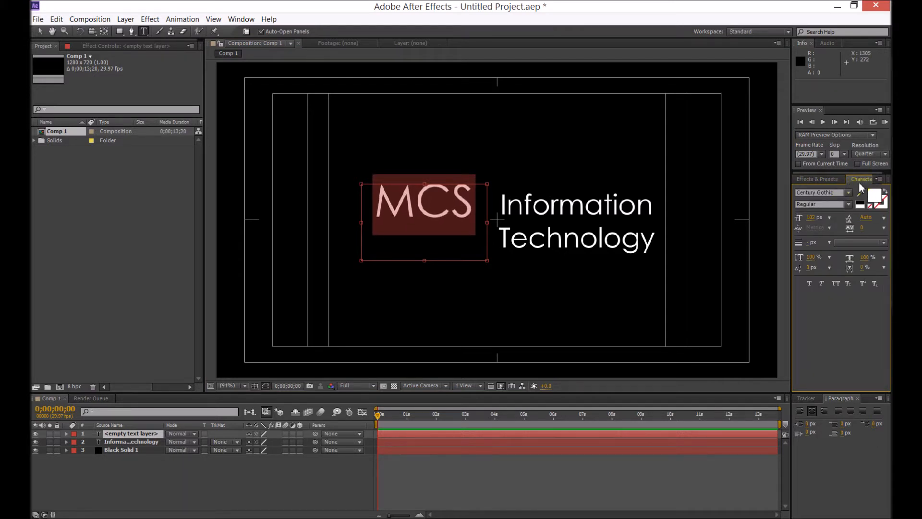
{"action": "left_click", "coordinate": [39, 30]}
{"action": "left_click_drag", "start_coordinate": [453, 207], "coordinate": [467, 224]}
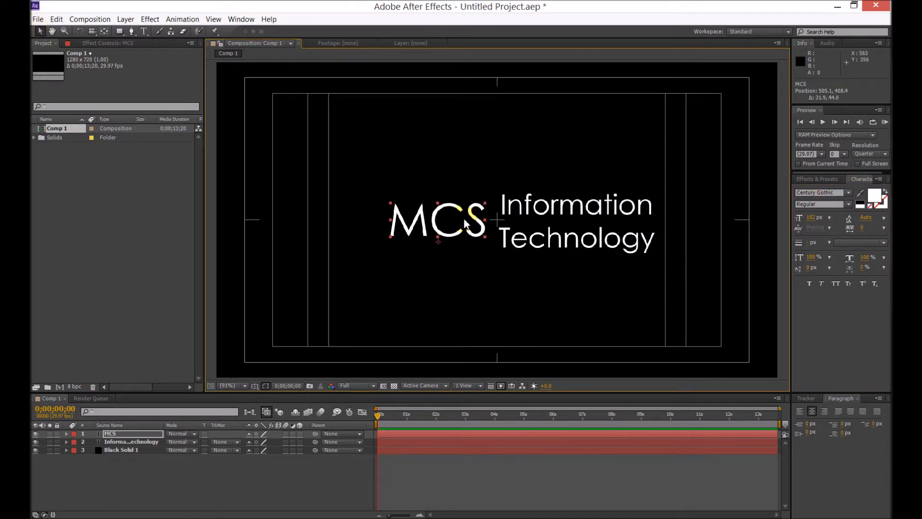
Set the "MCS" font size to 151 px and enlarge its text box so all three letters fit.
{"action": "left_click", "coordinate": [812, 217]}
{"action": "left_click_drag", "start_coordinate": [814, 218], "coordinate": [841, 221]}
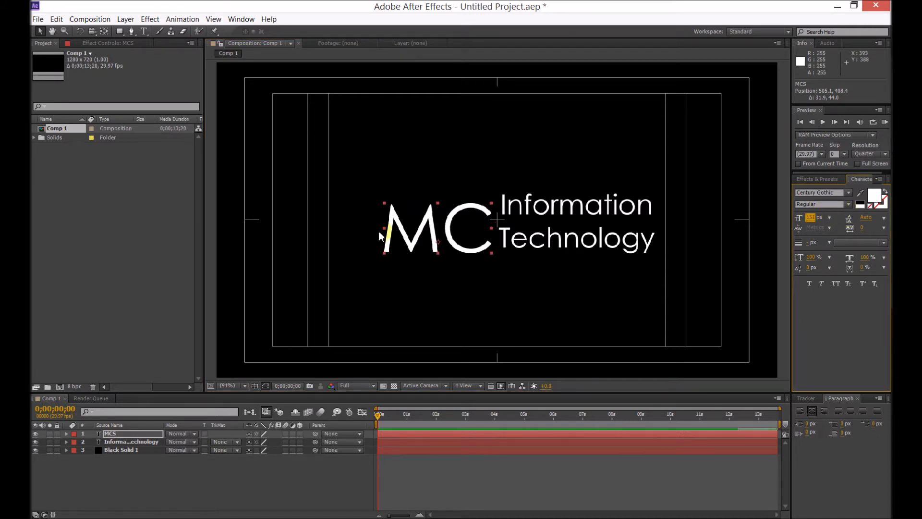
{"action": "left_click", "coordinate": [144, 31]}
{"action": "left_click", "coordinate": [445, 221]}
{"action": "left_click_drag", "start_coordinate": [375, 203], "coordinate": [339, 186]}
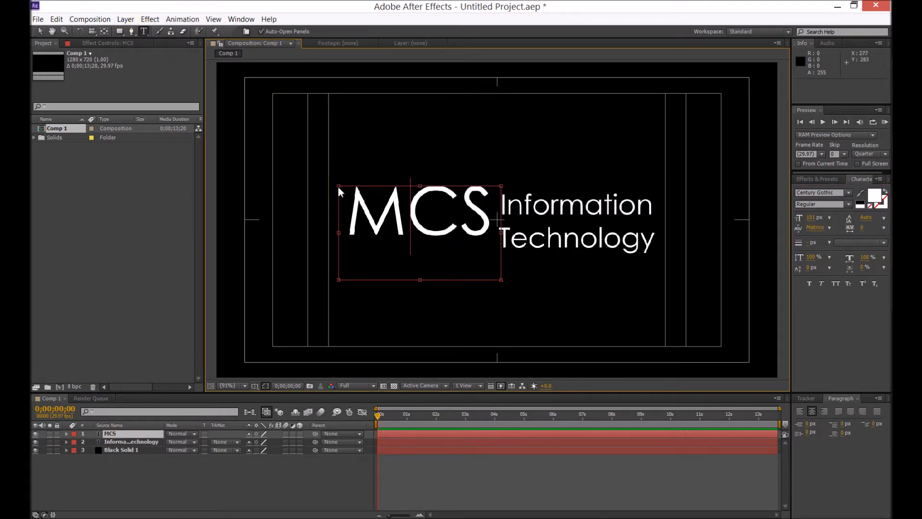
Move "MCS" left and "Information Technology" right, leaving an open gap around the centre of the composition.
{"action": "left_click", "coordinate": [40, 32]}
{"action": "left_click_drag", "start_coordinate": [415, 214], "coordinate": [372, 224]}
{"action": "left_click_drag", "start_coordinate": [556, 209], "coordinate": [589, 208]}
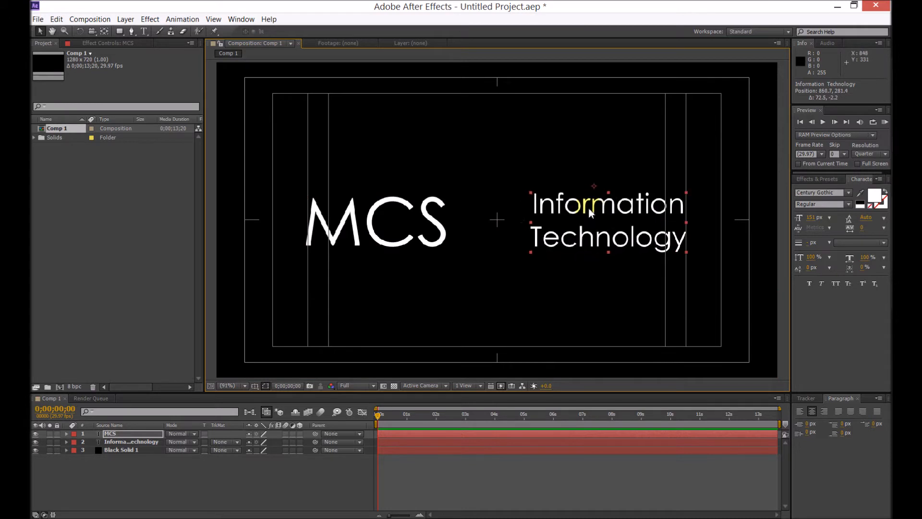
{"action": "left_click", "coordinate": [499, 285]}
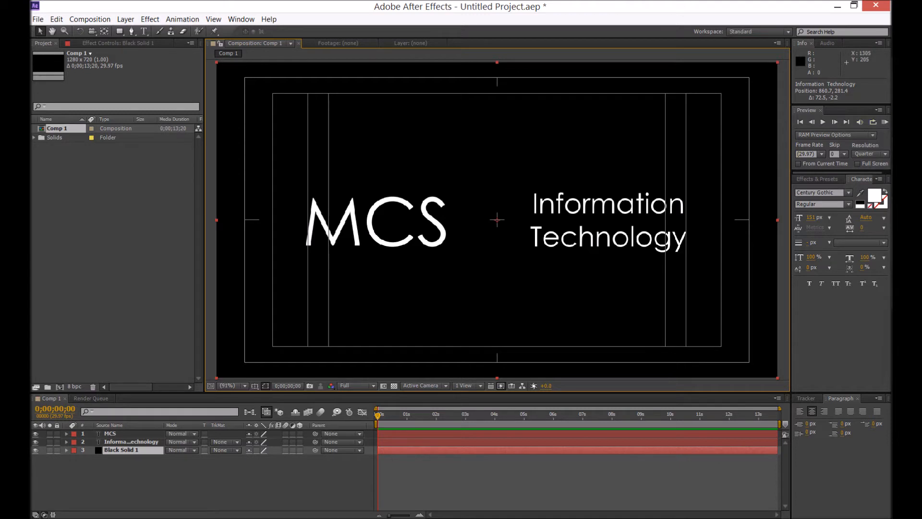
Switch to the 9 Text folder in File Explorer and import halcyon_mini.mp3 and logo.png into the After Effects project.
{"action": "key", "text": "alt+Tab"}
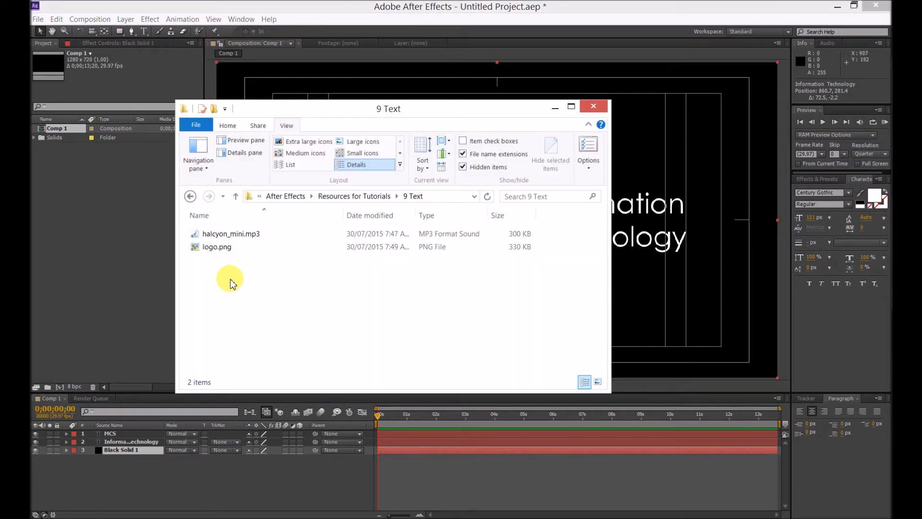
{"action": "left_click_drag", "start_coordinate": [251, 288], "coordinate": [84, 210]}
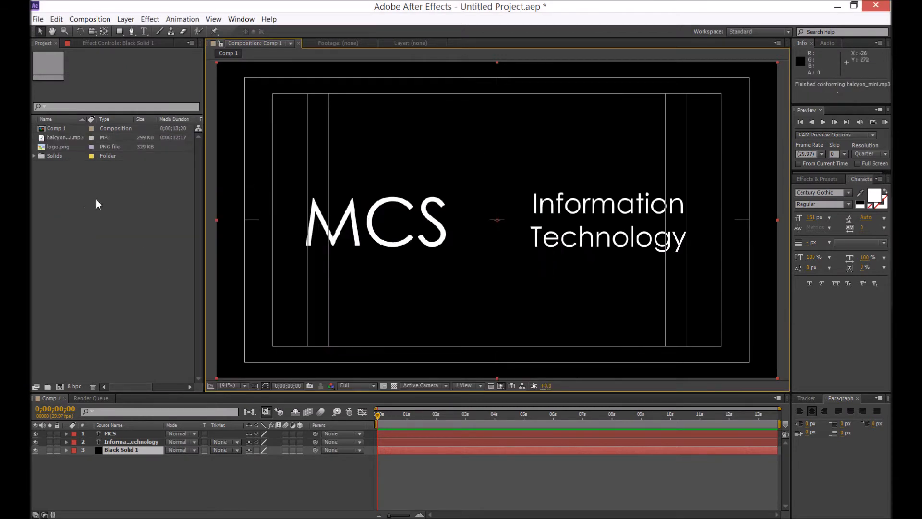
Add logo.png to the composition, scale it down to 23%, and centre it in the gap between "MCS" and "Information Technology".
{"action": "left_click_drag", "start_coordinate": [60, 147], "coordinate": [460, 262]}
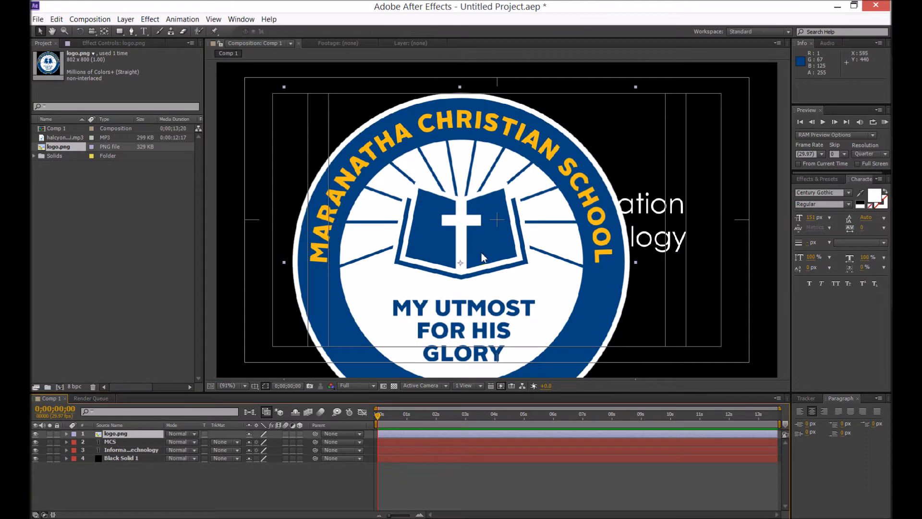
{"action": "left_click_drag", "start_coordinate": [636, 88], "coordinate": [543, 215]}
{"action": "left_click_drag", "start_coordinate": [501, 222], "coordinate": [509, 215]}
{"action": "left_click_drag", "start_coordinate": [537, 175], "coordinate": [529, 183]}
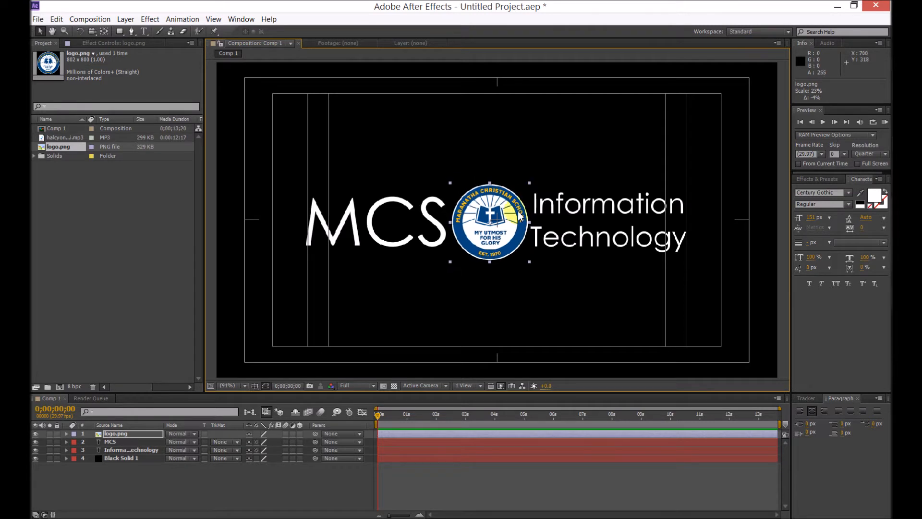
{"action": "left_click", "coordinate": [386, 294]}
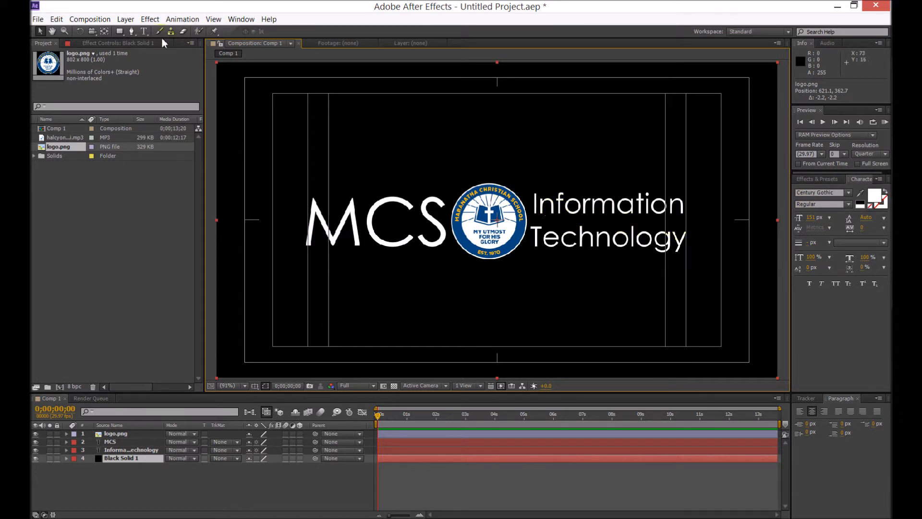
Give the "Information Technology" text a light blue stroke with colour 5692FF.
{"action": "left_click", "coordinate": [145, 30]}
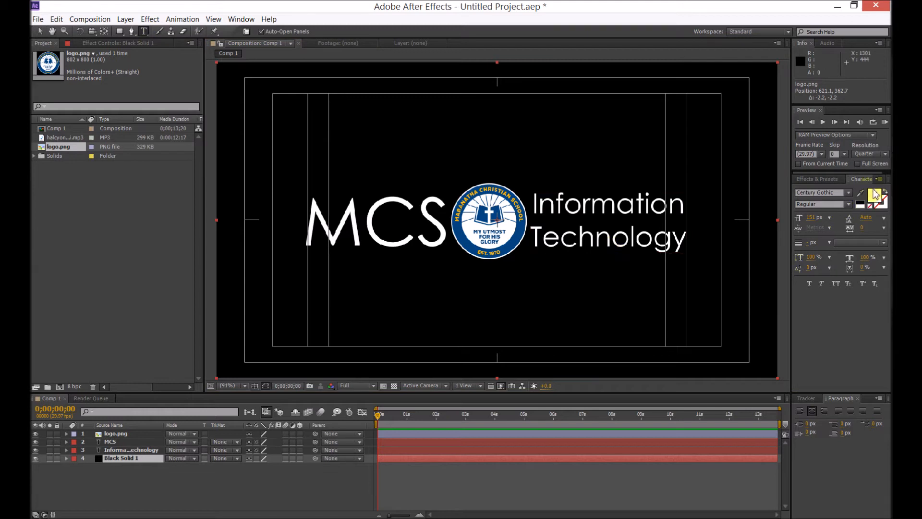
{"action": "left_click", "coordinate": [555, 209]}
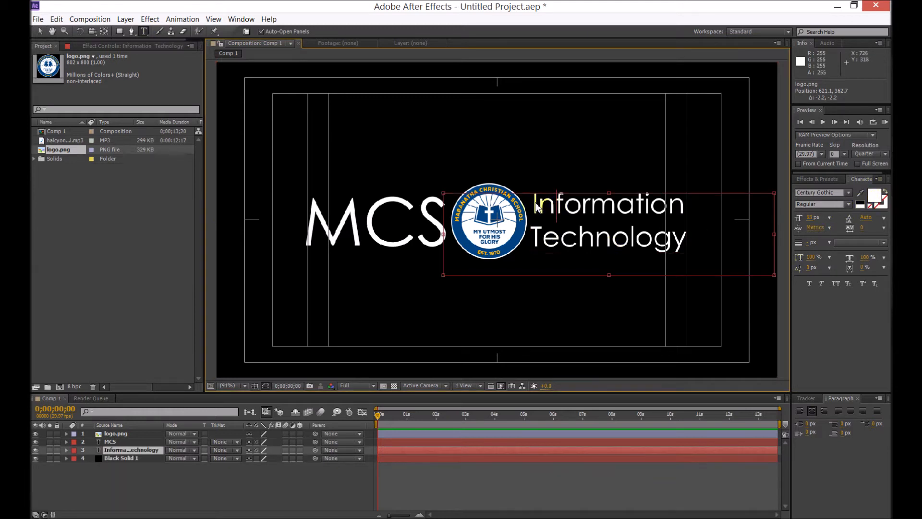
{"action": "left_click_drag", "start_coordinate": [534, 206], "coordinate": [724, 251]}
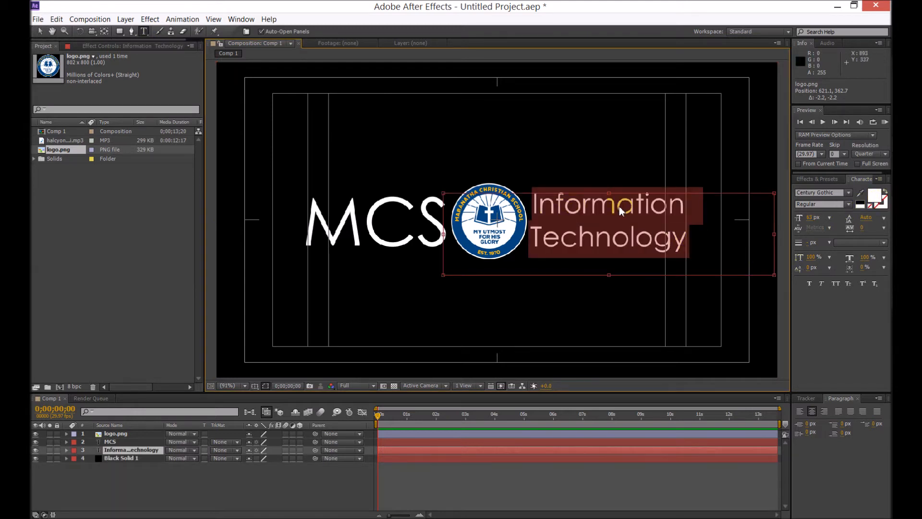
{"action": "left_click", "coordinate": [885, 208]}
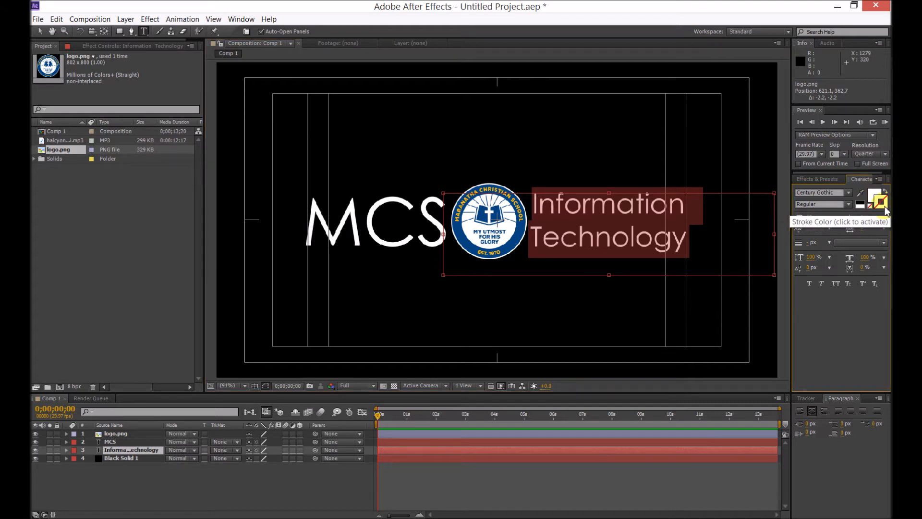
{"action": "left_click", "coordinate": [884, 208]}
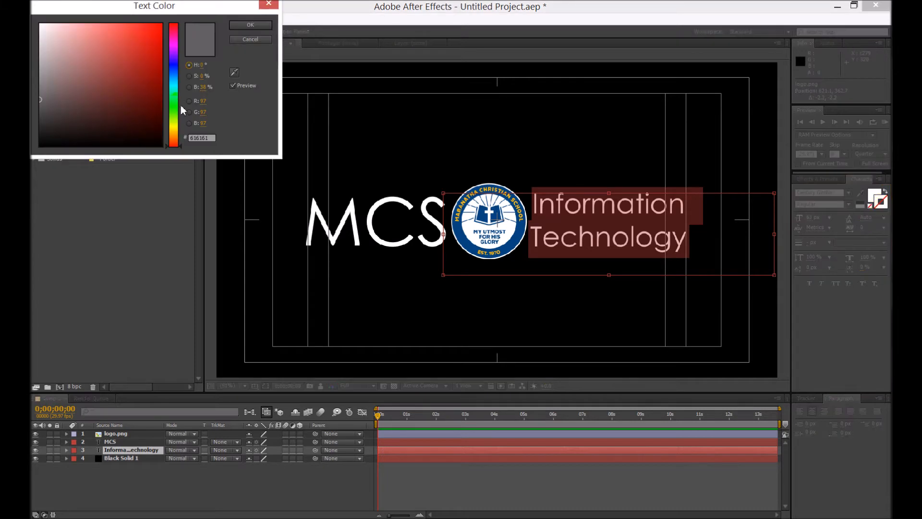
{"action": "left_click", "coordinate": [173, 77]}
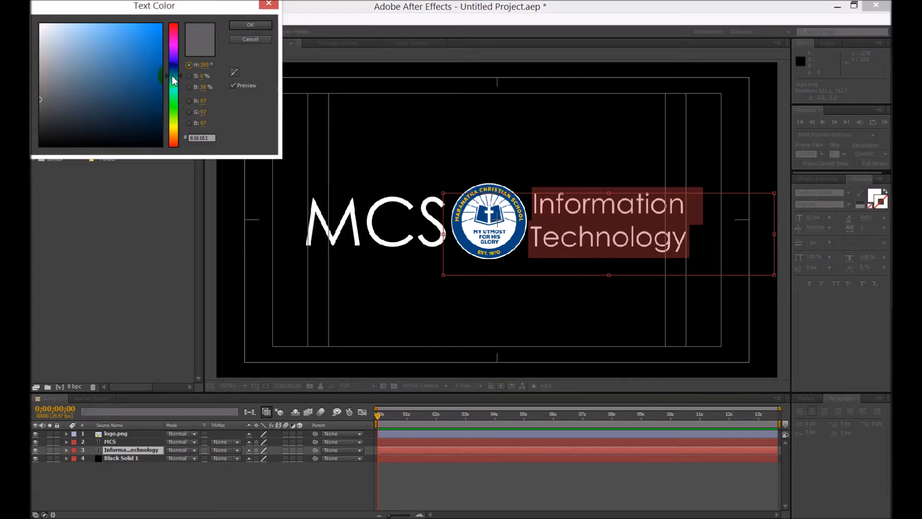
{"action": "left_click_drag", "start_coordinate": [173, 76], "coordinate": [172, 82]}
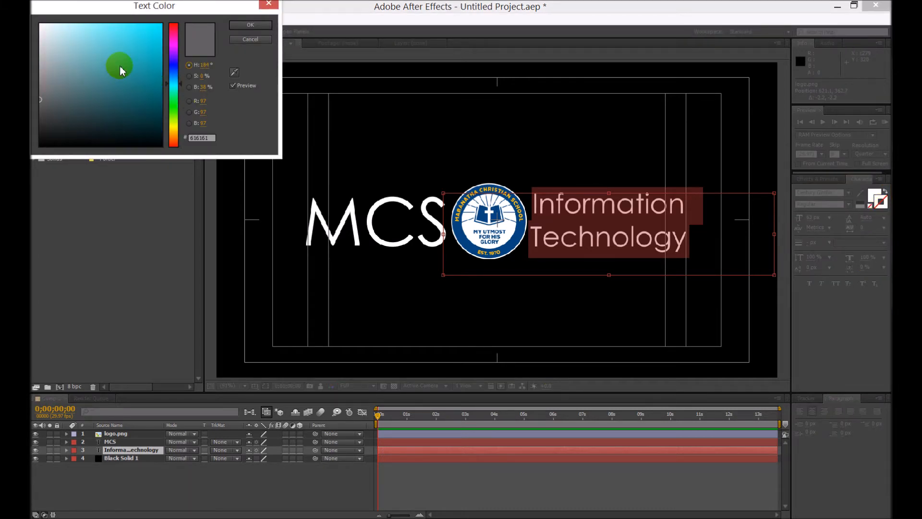
{"action": "left_click", "coordinate": [172, 77]}
{"action": "mouse_move", "coordinate": [126, 48]}
{"action": "left_mouse_down"}
{"action": "mouse_move", "coordinate": [111, 22]}
{"action": "mouse_move", "coordinate": [155, 29]}
{"action": "mouse_move", "coordinate": [120, 24]}
{"action": "left_mouse_up"}
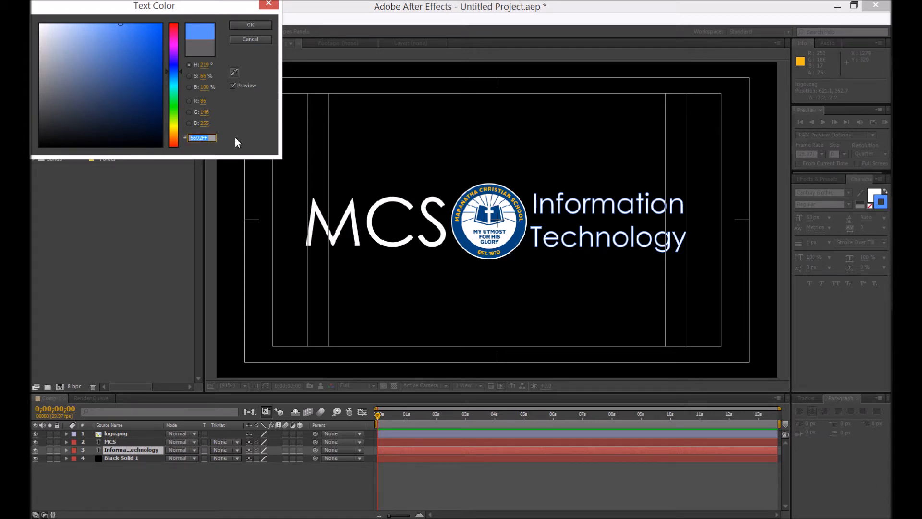
{"action": "left_click", "coordinate": [243, 23]}
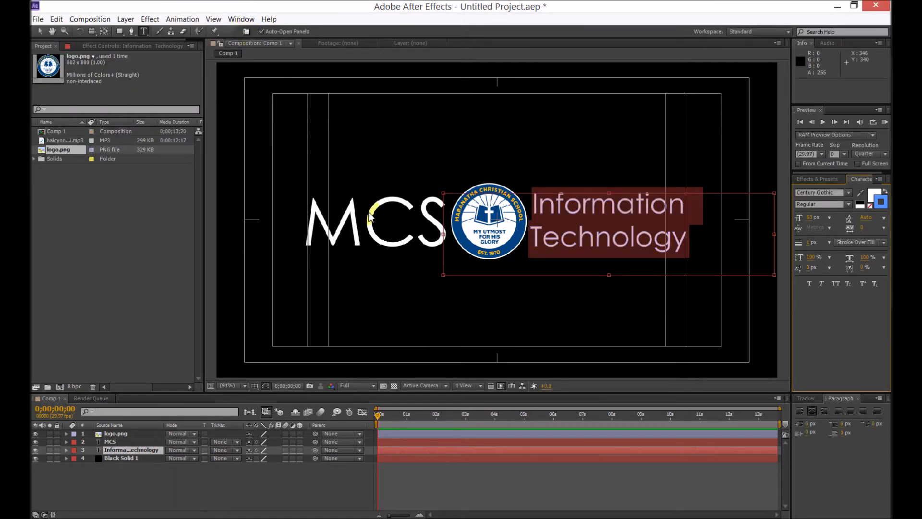
{"action": "left_click", "coordinate": [41, 32]}
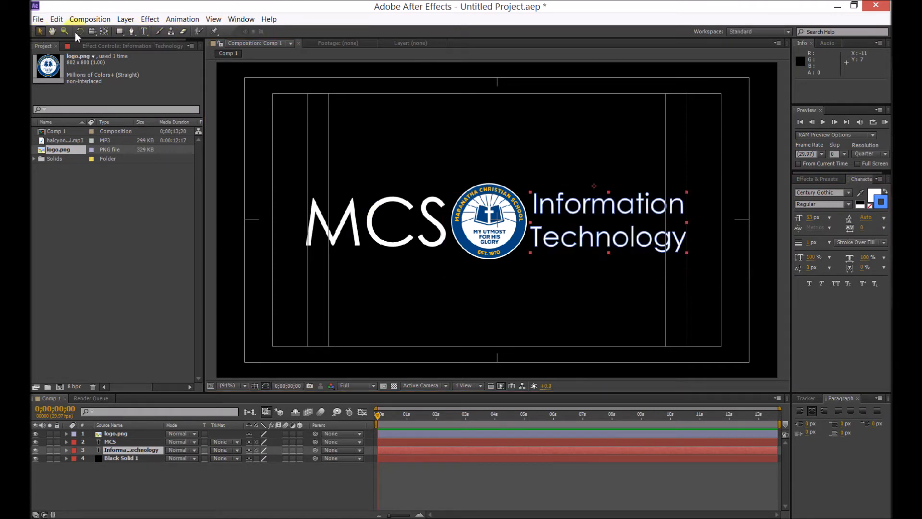
Apply the same 5692FF light blue stroke colour to the "MCS" text.
{"action": "left_click", "coordinate": [143, 30]}
{"action": "double_click", "coordinate": [381, 214]}
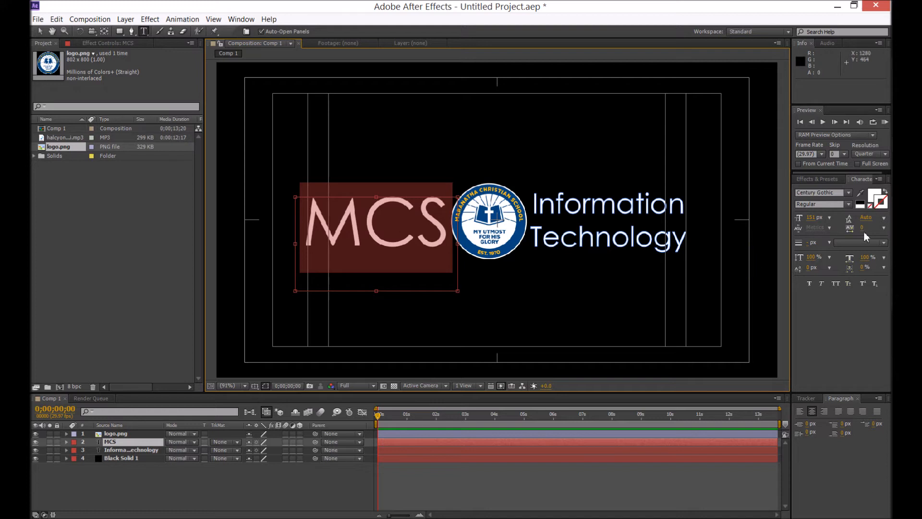
{"action": "left_click", "coordinate": [874, 197]}
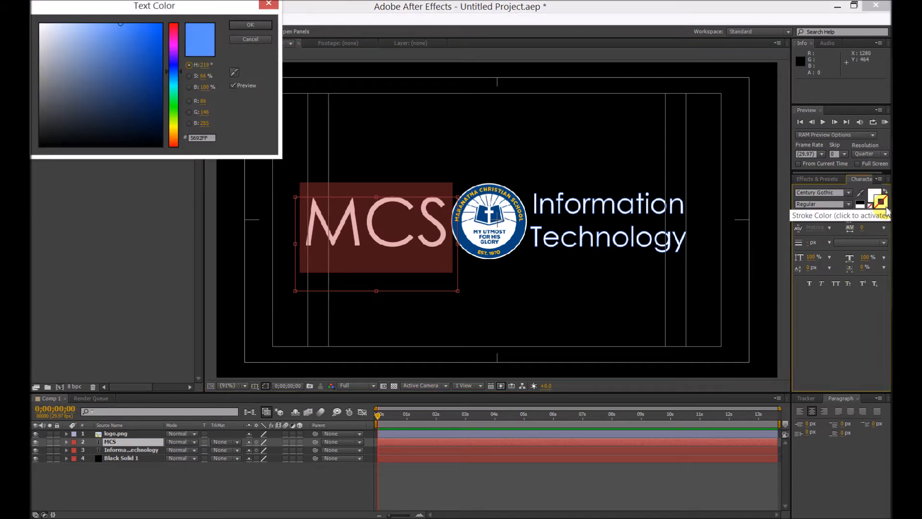
{"action": "left_click", "coordinate": [210, 139]}
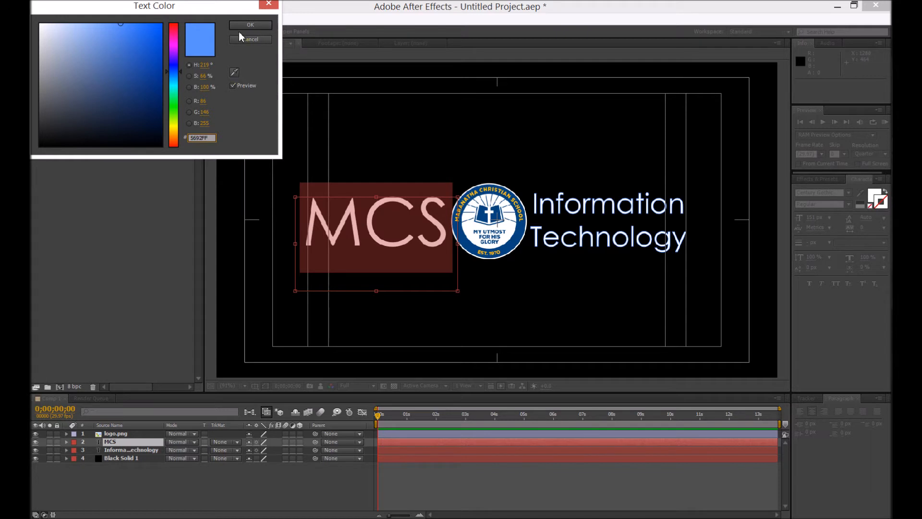
{"action": "left_click", "coordinate": [250, 27]}
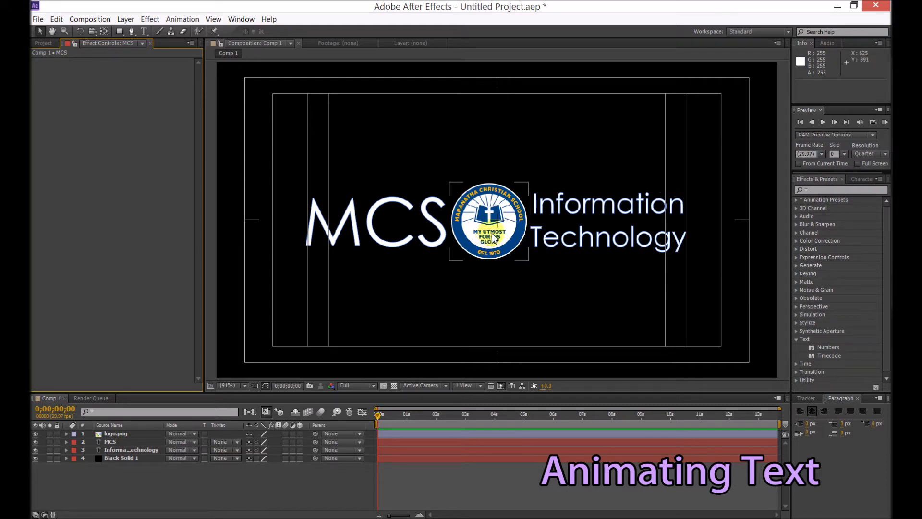
Examine the Text categories of the animation presets, including Animate In, Blurs and 3D Text.
{"action": "left_click", "coordinate": [817, 179]}
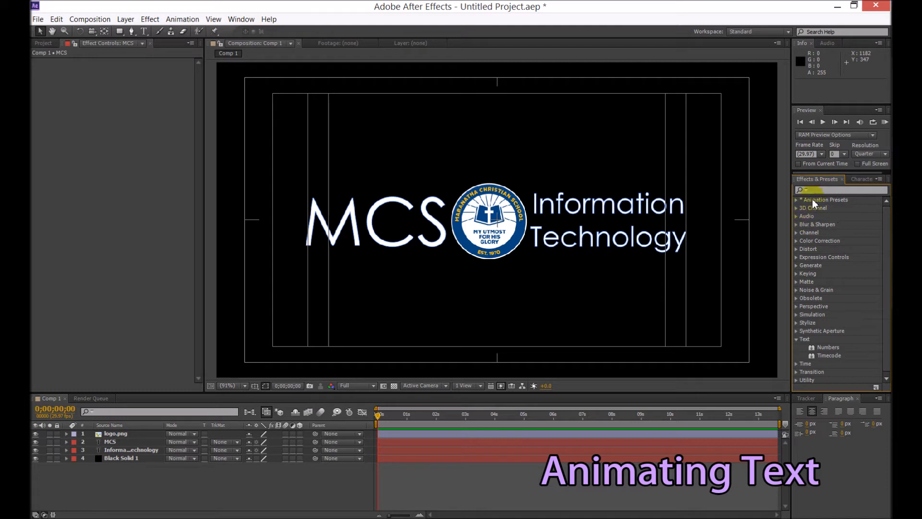
{"action": "left_click", "coordinate": [820, 191]}
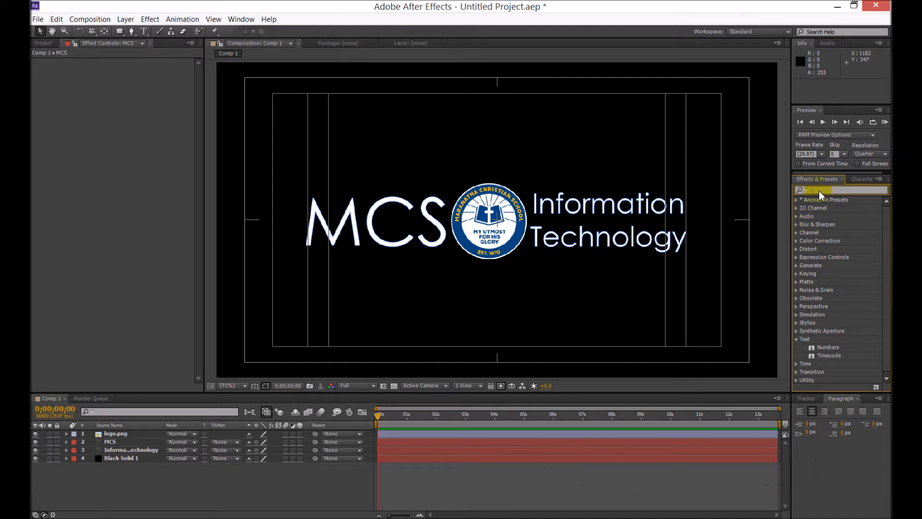
{"action": "left_click", "coordinate": [796, 201]}
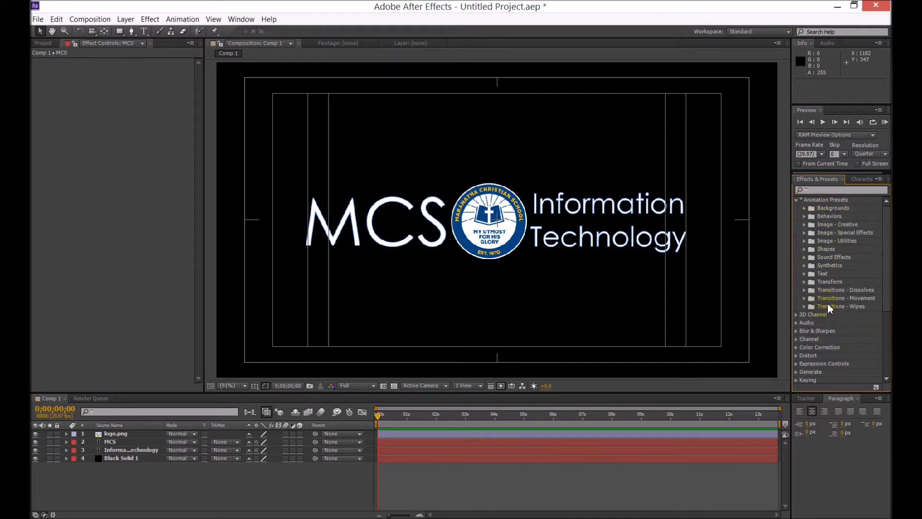
{"action": "left_click", "coordinate": [805, 274]}
{"action": "left_click_drag", "start_coordinate": [885, 215], "coordinate": [887, 242]}
{"action": "scroll", "coordinate": [846, 240], "scroll_direction": "up", "scroll_amount": 3}
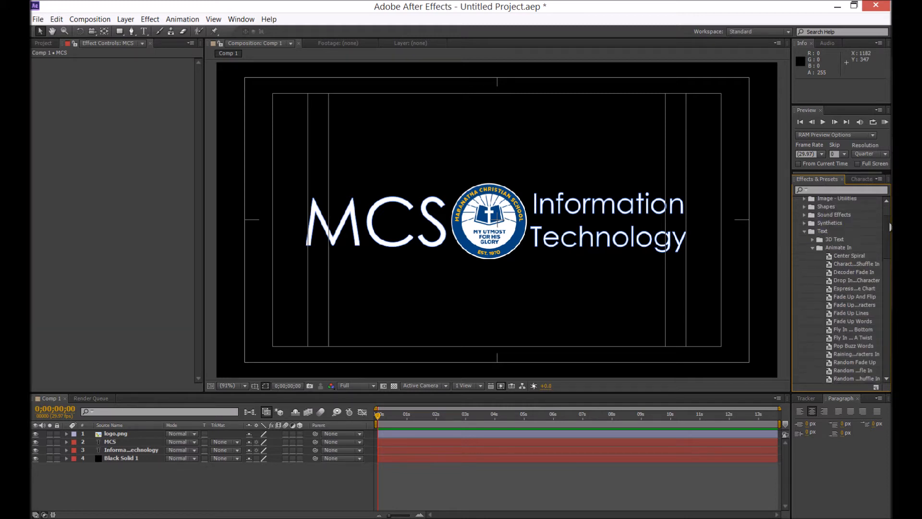
{"action": "left_click", "coordinate": [812, 251]}
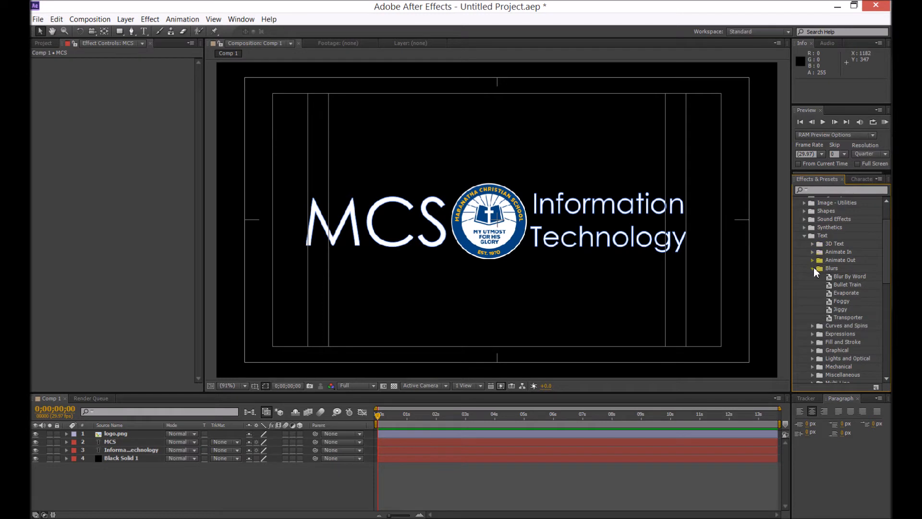
{"action": "left_click", "coordinate": [812, 268]}
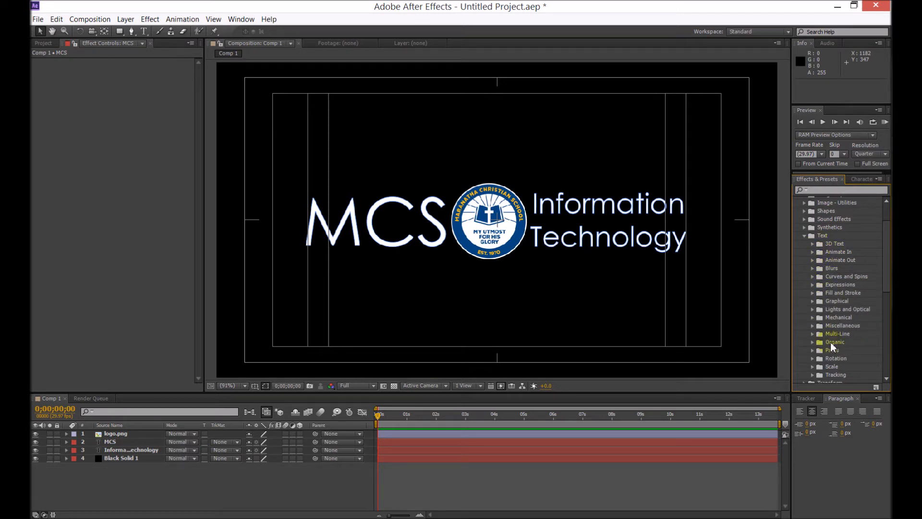
{"action": "left_click_drag", "start_coordinate": [886, 281], "coordinate": [886, 293]}
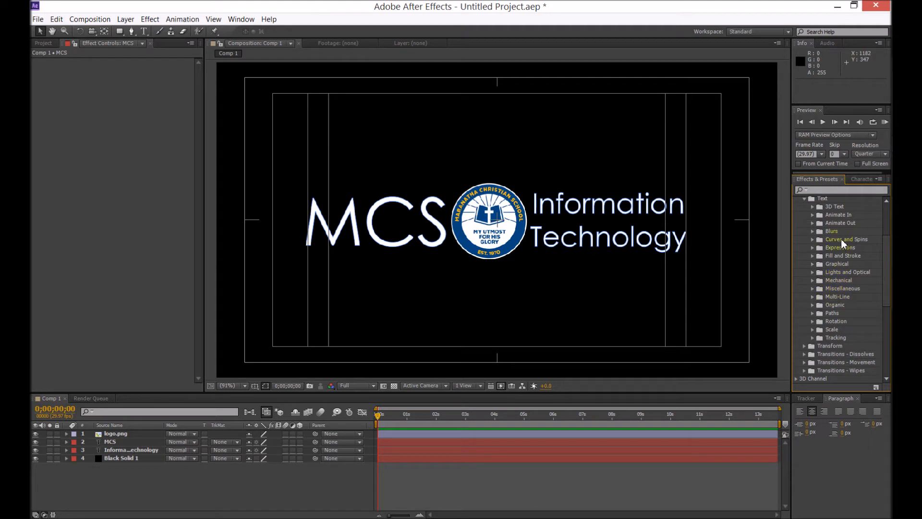
{"action": "left_click", "coordinate": [813, 207]}
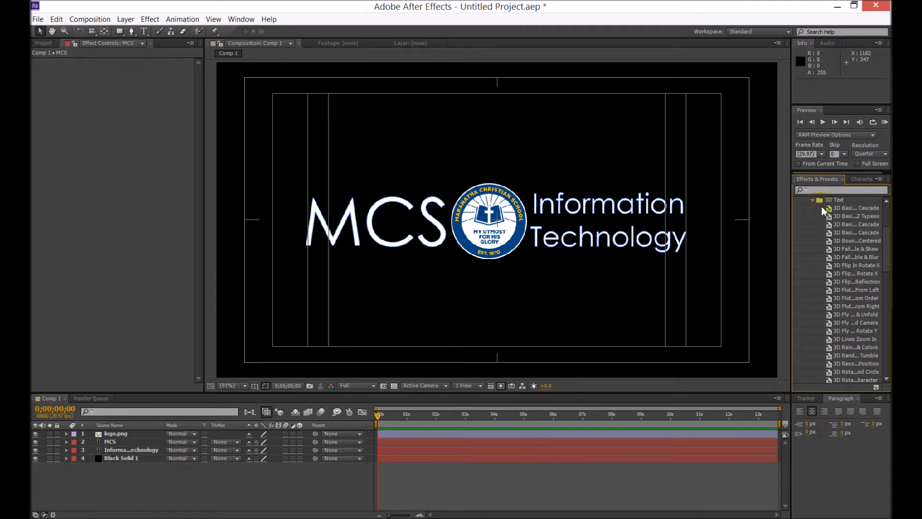
{"action": "left_click", "coordinate": [812, 200]}
Try the Blur By Word preset from the Blurs category on the "MCS" text, and undo it.
{"action": "left_click", "coordinate": [813, 224]}
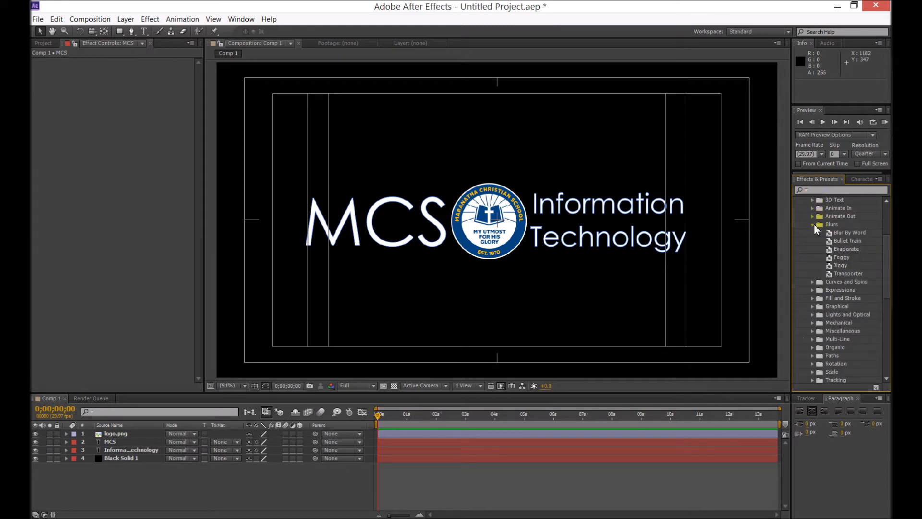
{"action": "left_click_drag", "start_coordinate": [848, 234], "coordinate": [391, 224]}
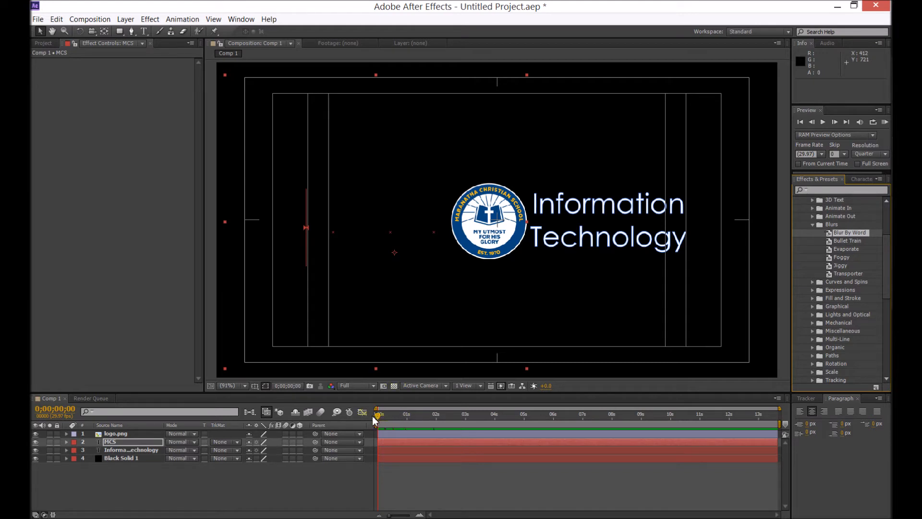
{"action": "mouse_move", "coordinate": [372, 417]}
{"action": "left_mouse_down"}
{"action": "mouse_move", "coordinate": [438, 416]}
{"action": "mouse_move", "coordinate": [363, 422]}
{"action": "left_mouse_up"}
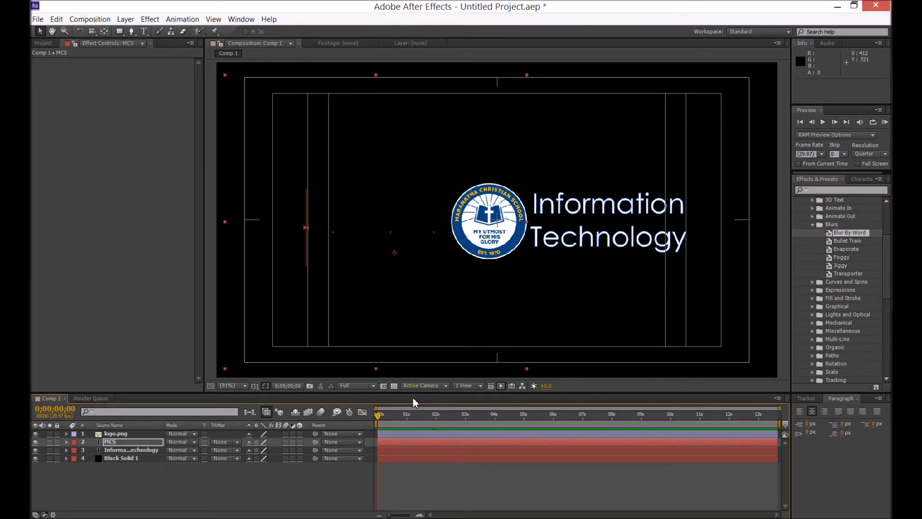
{"action": "key", "text": "ctrl+z"}
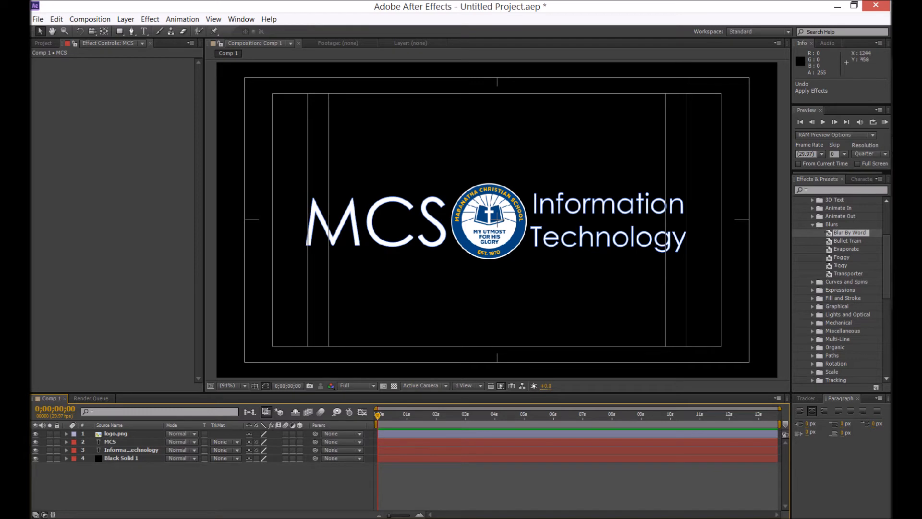
Browse the presets in Adobe Bridge, going to Program Files > Adobe > Adobe After Effects CS6 > Support Files > Presets, and shift the window to uncover the presets list.
{"action": "left_click", "coordinate": [882, 177]}
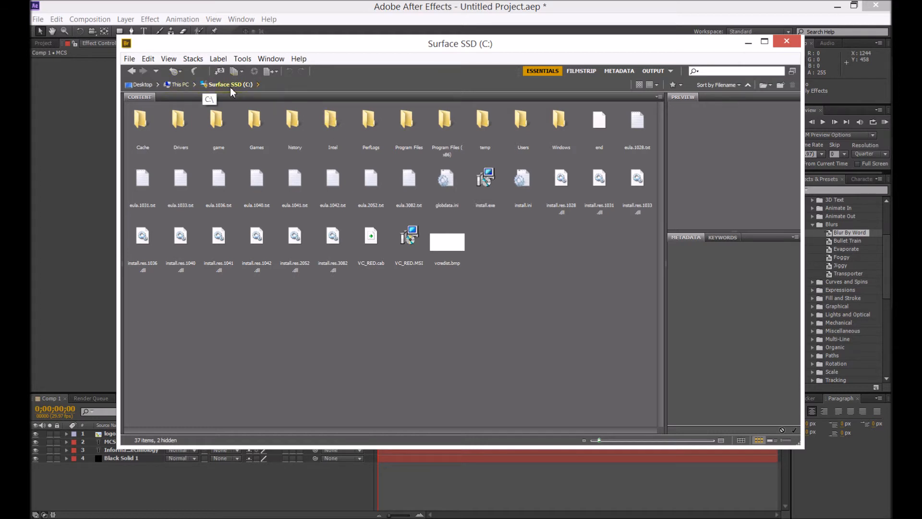
{"action": "left_click", "coordinate": [408, 133]}
{"action": "double_click", "coordinate": [408, 133]}
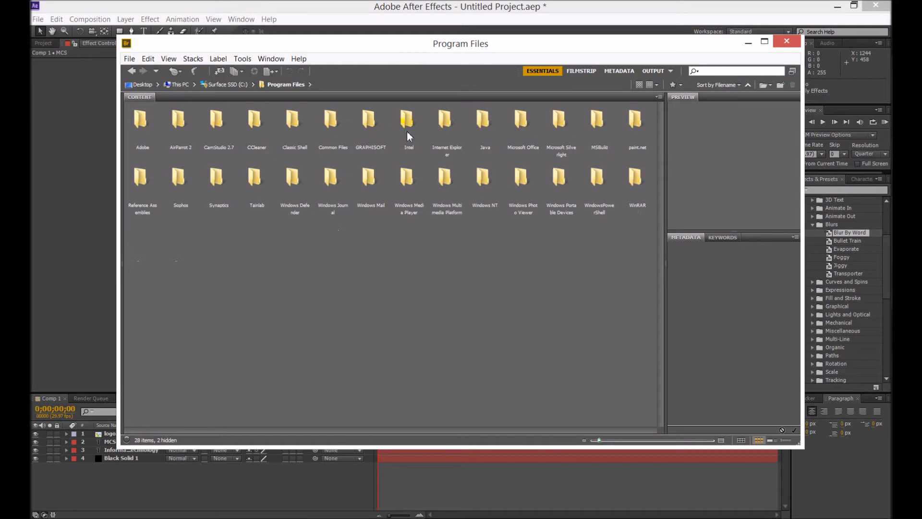
{"action": "double_click", "coordinate": [143, 125]}
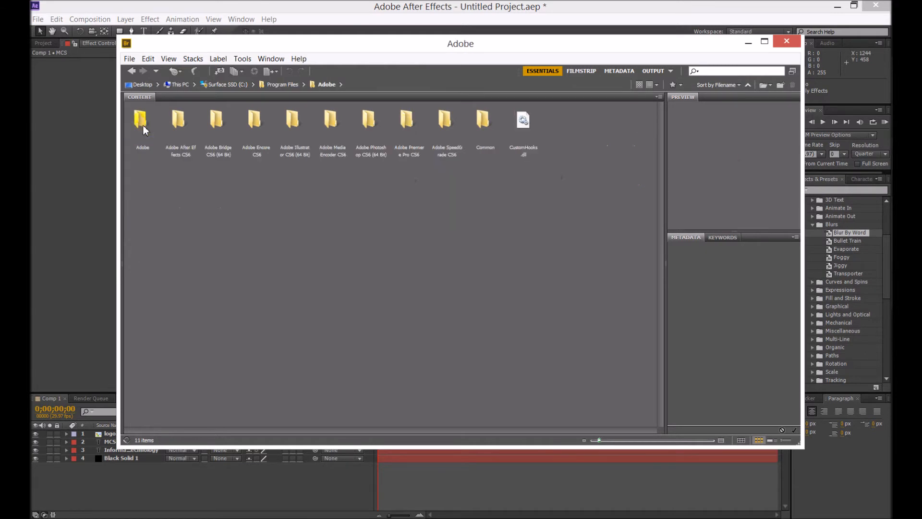
{"action": "double_click", "coordinate": [182, 120]}
{"action": "double_click", "coordinate": [142, 124]}
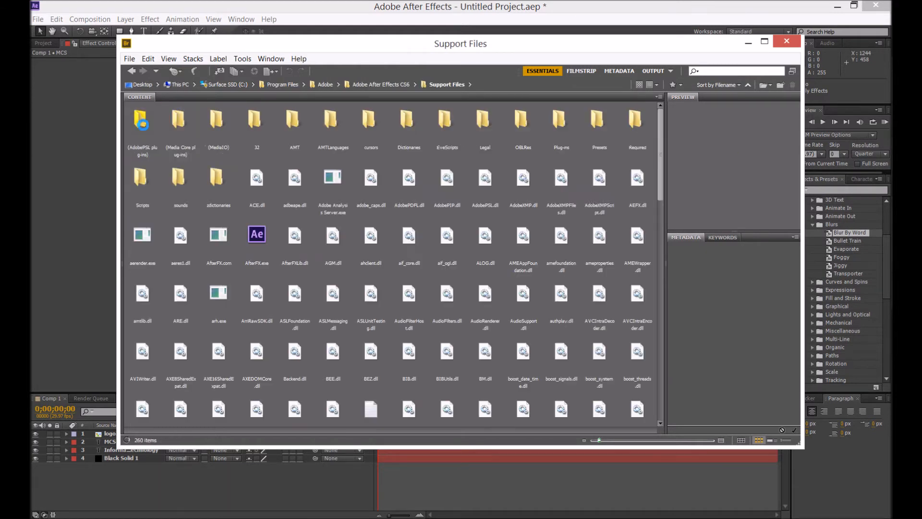
{"action": "double_click", "coordinate": [597, 120]}
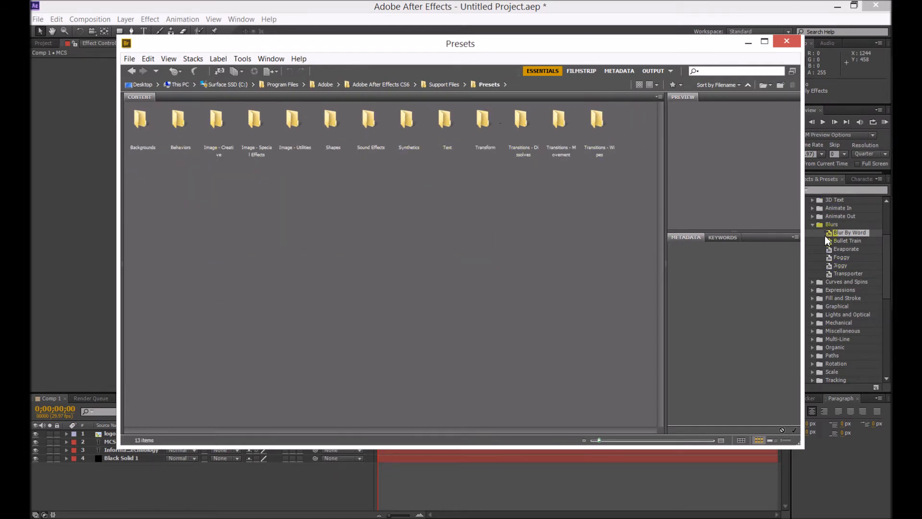
{"action": "left_click_drag", "start_coordinate": [721, 47], "coordinate": [696, 50]}
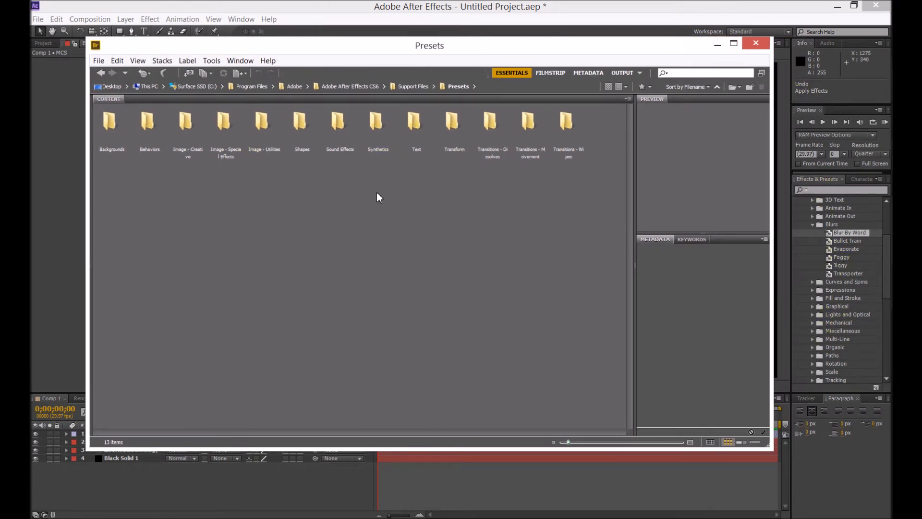
Preview Blur By Word in the Text > Blurs presets and Raining Characters In under Animate In, and return to After Effects.
{"action": "double_click", "coordinate": [415, 122]}
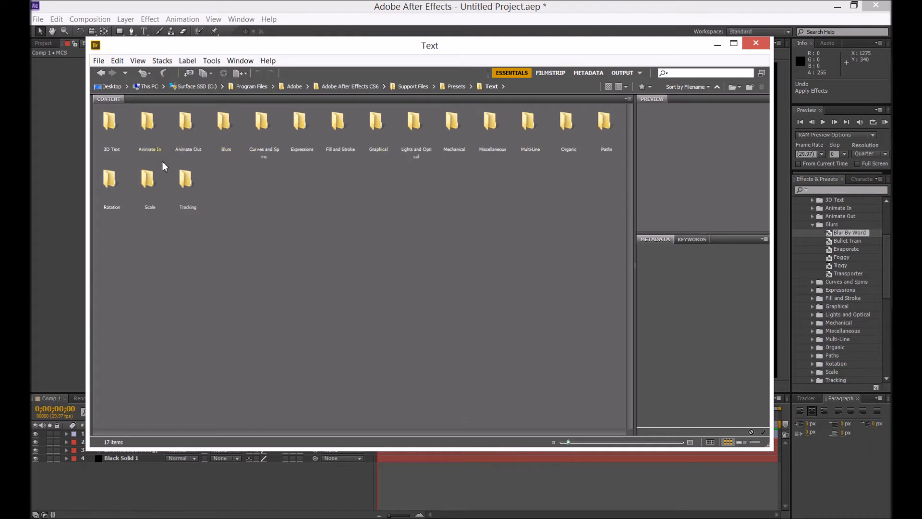
{"action": "double_click", "coordinate": [222, 126]}
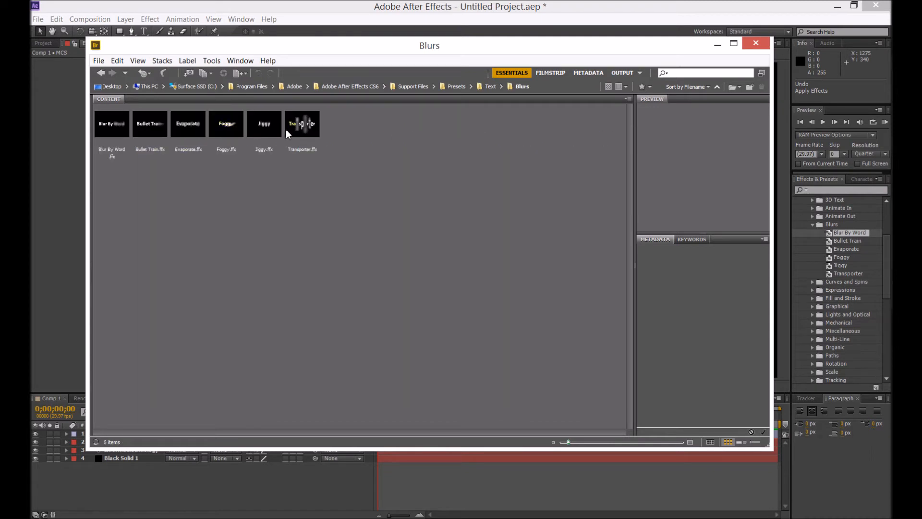
{"action": "left_click", "coordinate": [108, 125]}
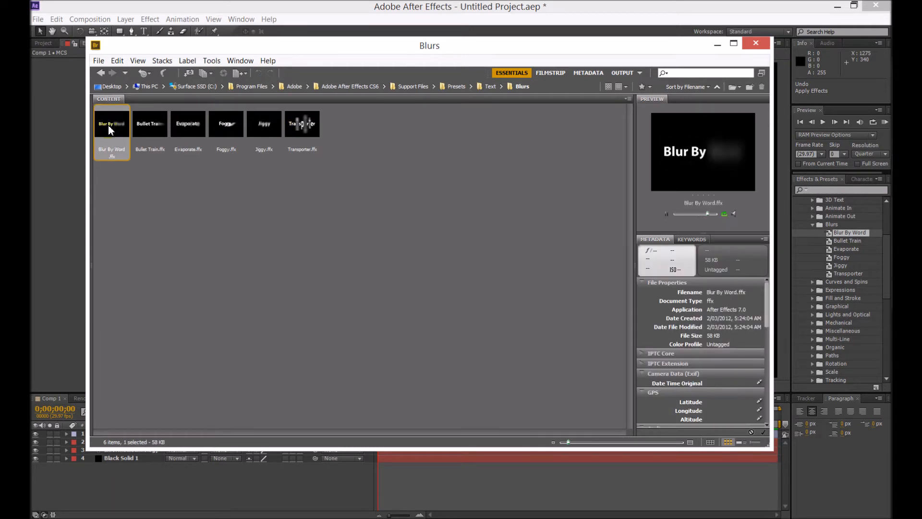
{"action": "left_click", "coordinate": [489, 86]}
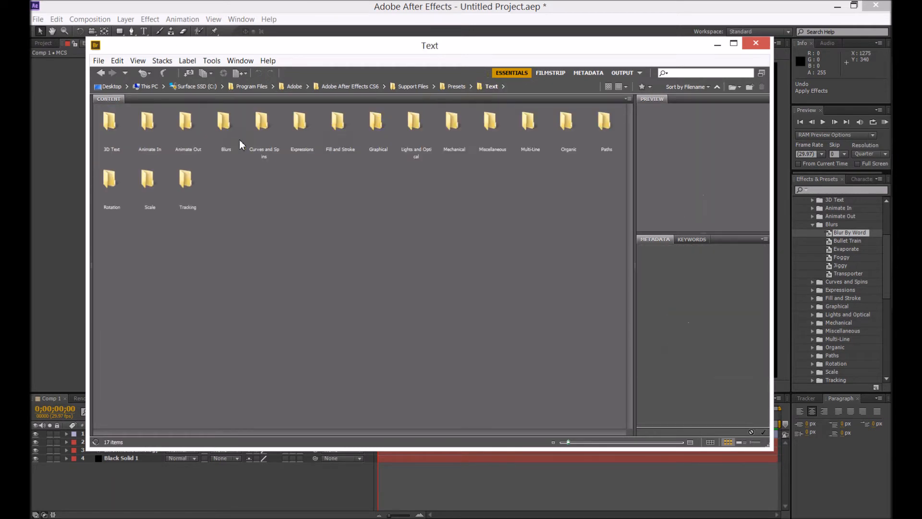
{"action": "double_click", "coordinate": [150, 144]}
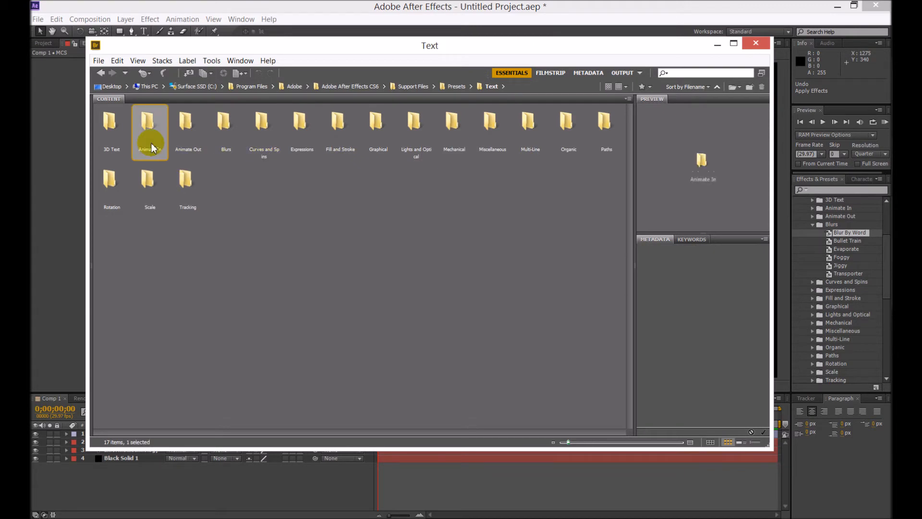
{"action": "left_click", "coordinate": [554, 139]}
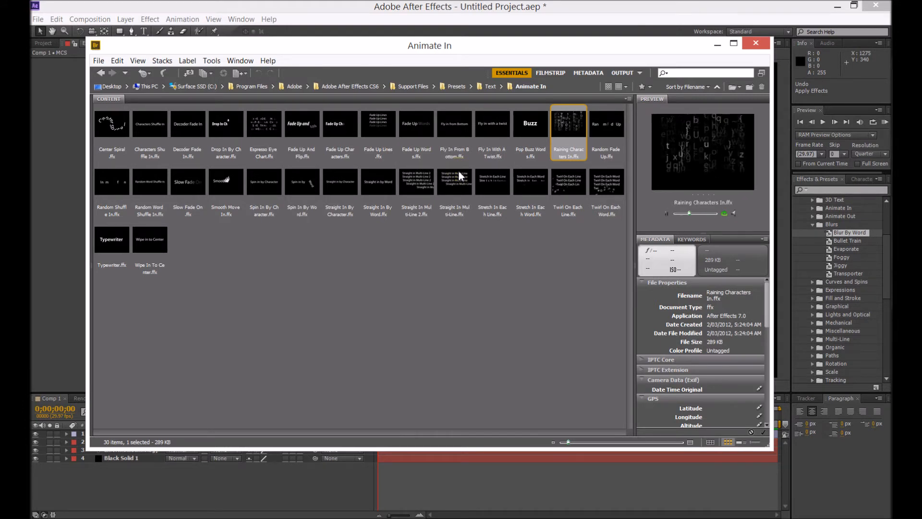
{"action": "left_click", "coordinate": [717, 48]}
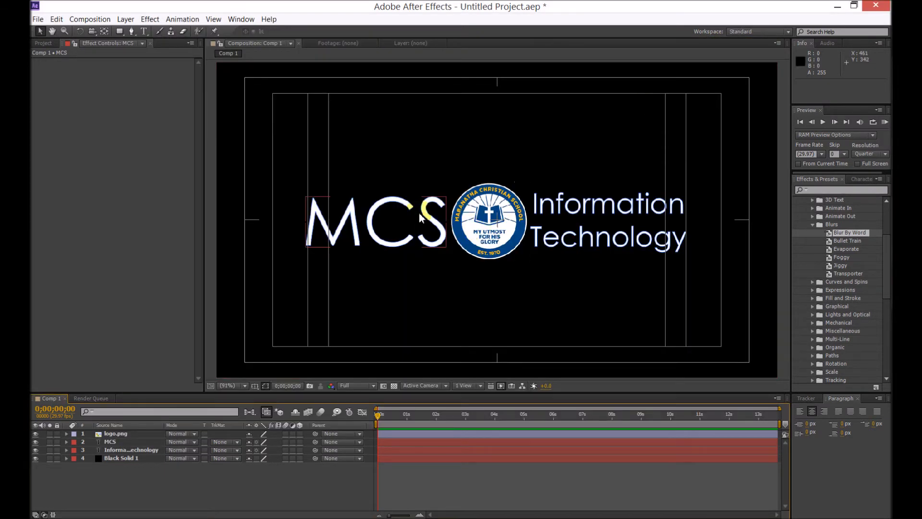
Apply the Blur By Word preset to the "MCS" text at 0;00;00;00 and scrub through its animation.
{"action": "left_click_drag", "start_coordinate": [845, 231], "coordinate": [388, 235]}
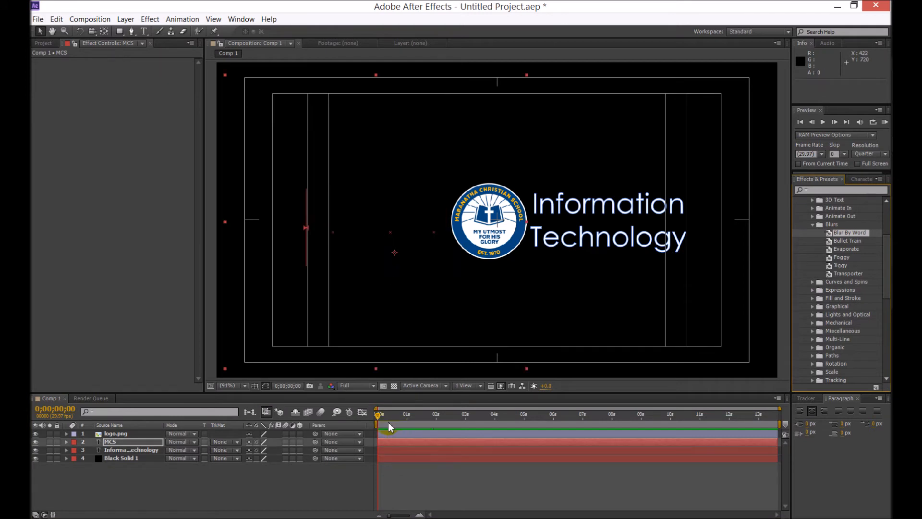
{"action": "left_click_drag", "start_coordinate": [377, 416], "coordinate": [413, 413]}
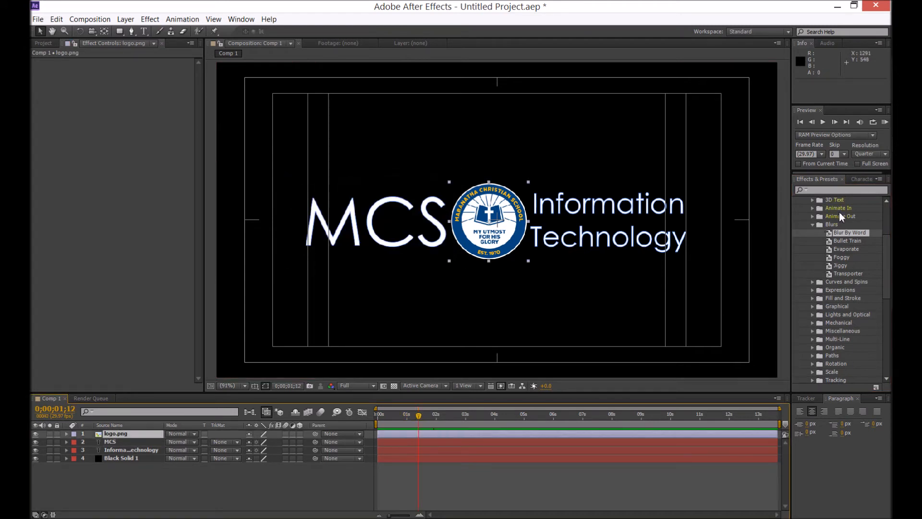
Apply the Raining Characters In preset from Animate In to the "Information Technology" text at 0;00;01;12 and scrub through its animation.
{"action": "mouse_move", "coordinate": [884, 244]}
{"action": "left_mouse_down"}
{"action": "mouse_move", "coordinate": [883, 261]}
{"action": "mouse_move", "coordinate": [887, 236]}
{"action": "left_mouse_up"}
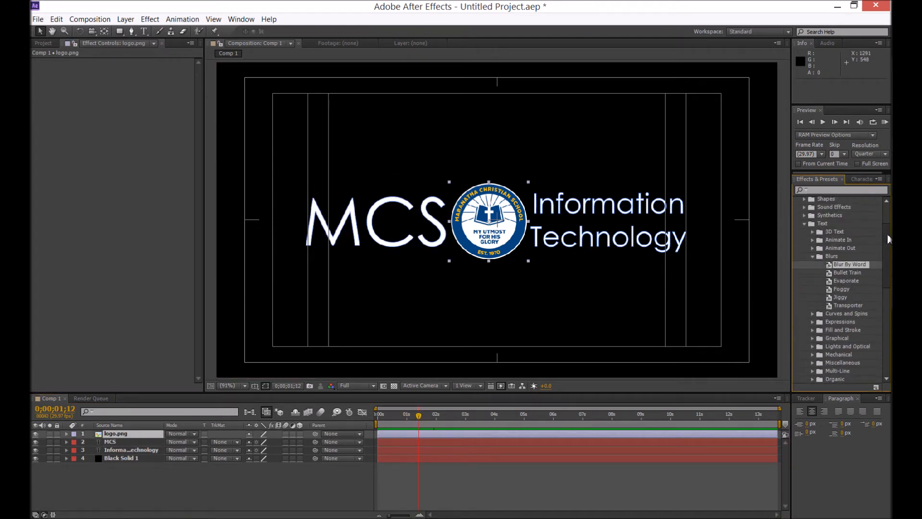
{"action": "left_click", "coordinate": [812, 240]}
{"action": "left_click_drag", "start_coordinate": [887, 236], "coordinate": [888, 286]}
{"action": "scroll", "coordinate": [870, 250], "scroll_direction": "up", "scroll_amount": 3}
{"action": "left_click_drag", "start_coordinate": [867, 235], "coordinate": [612, 239]}
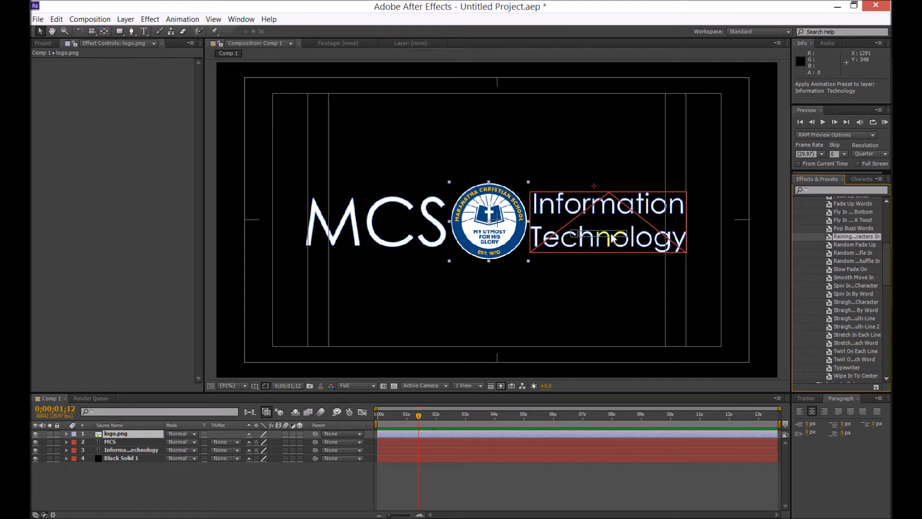
{"action": "left_click_drag", "start_coordinate": [612, 238], "coordinate": [612, 238]}
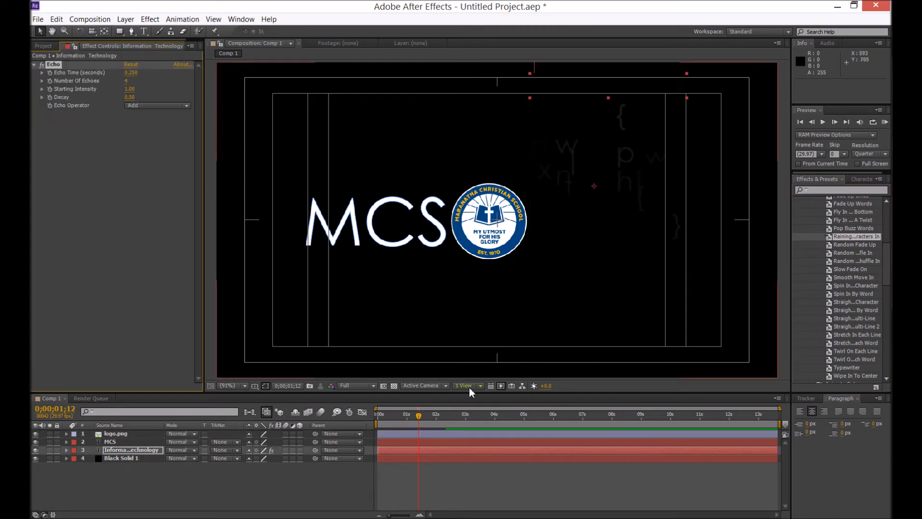
{"action": "left_click_drag", "start_coordinate": [418, 417], "coordinate": [480, 414]}
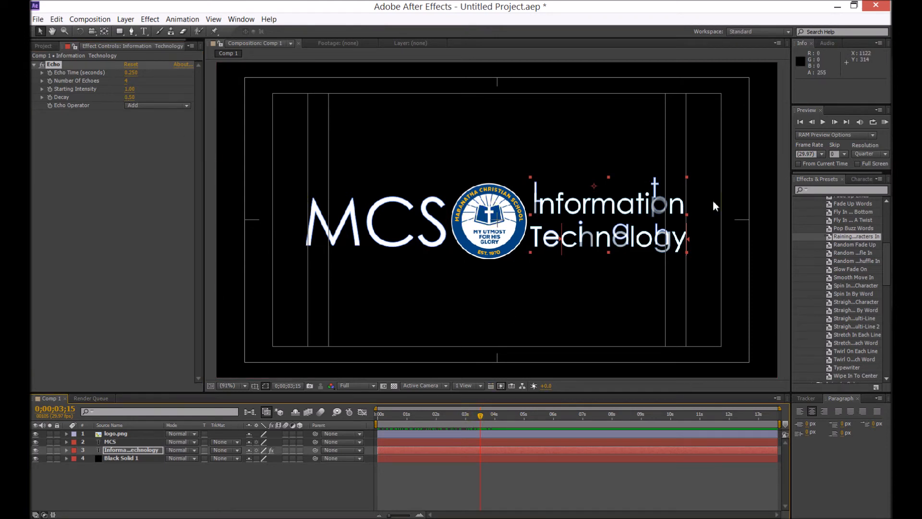
Add the Gaussian Blur effect from Blur & Sharpen to the logo at the centre of the composition.
{"action": "scroll", "coordinate": [889, 235], "scroll_direction": "up", "scroll_amount": 5}
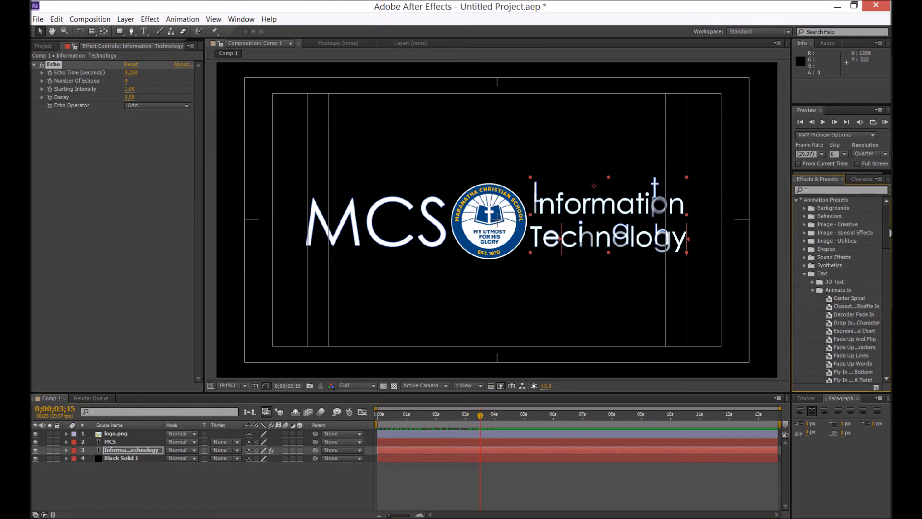
{"action": "left_click", "coordinate": [796, 200]}
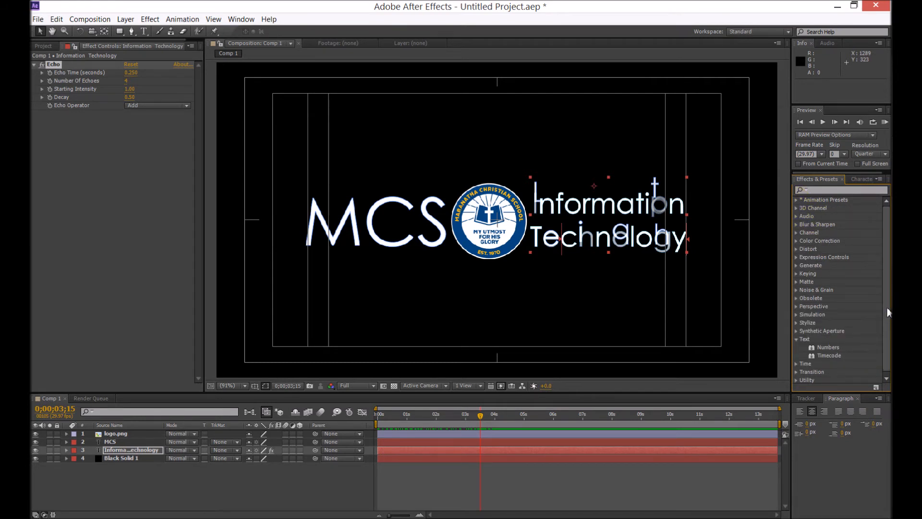
{"action": "left_click", "coordinate": [797, 224]}
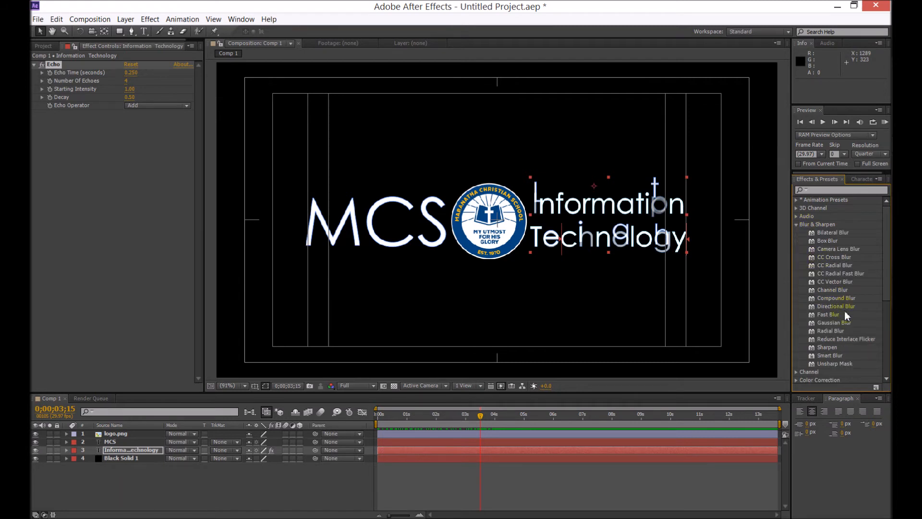
{"action": "left_click", "coordinate": [831, 323]}
{"action": "left_click_drag", "start_coordinate": [832, 323], "coordinate": [502, 235]}
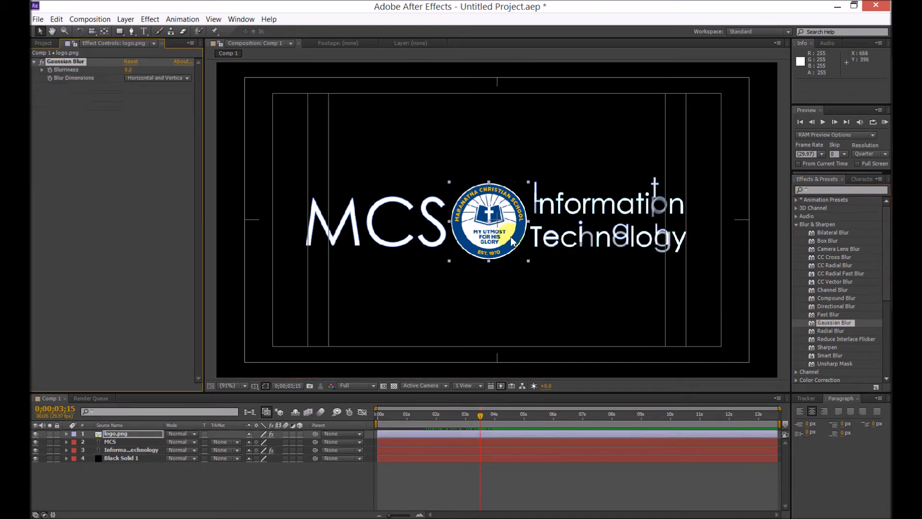
Keyframe the logo.png layer's opacity from 0% at 0;00;03;15 to 100% at 0;00;04;15.
{"action": "left_click", "coordinate": [66, 434]}
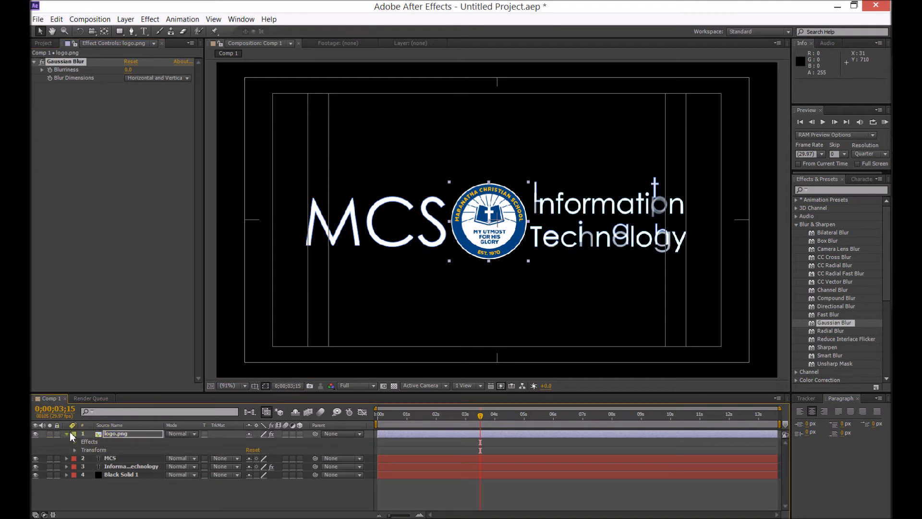
{"action": "left_click", "coordinate": [74, 449]}
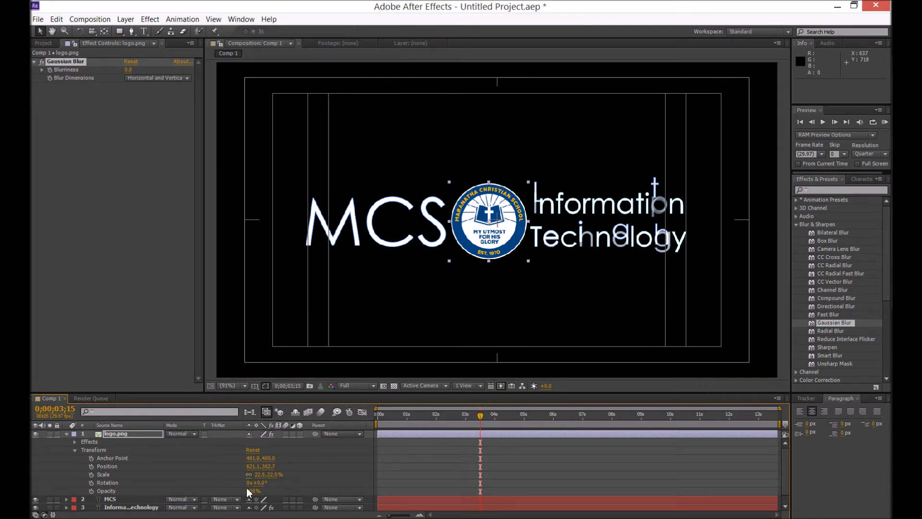
{"action": "left_click_drag", "start_coordinate": [253, 495], "coordinate": [50, 504]}
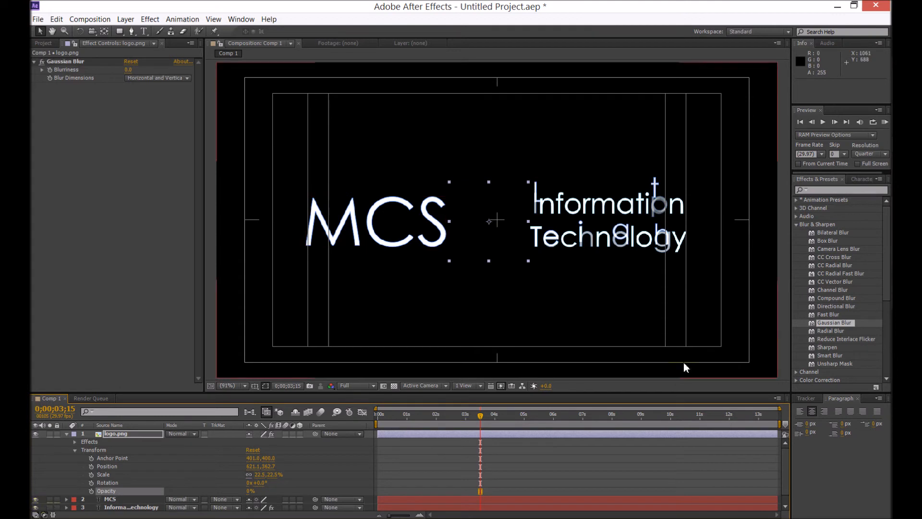
{"action": "left_click", "coordinate": [91, 492]}
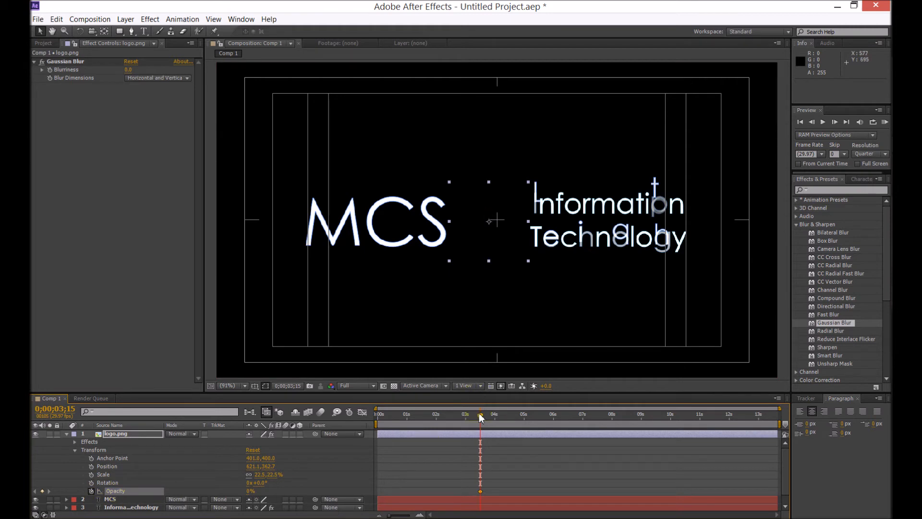
{"action": "left_click_drag", "start_coordinate": [483, 420], "coordinate": [511, 416]}
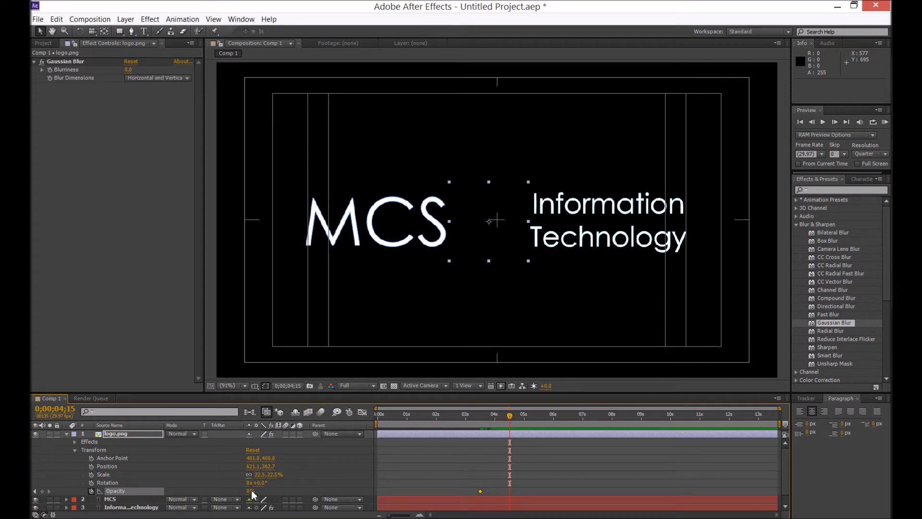
{"action": "left_click_drag", "start_coordinate": [248, 493], "coordinate": [339, 491]}
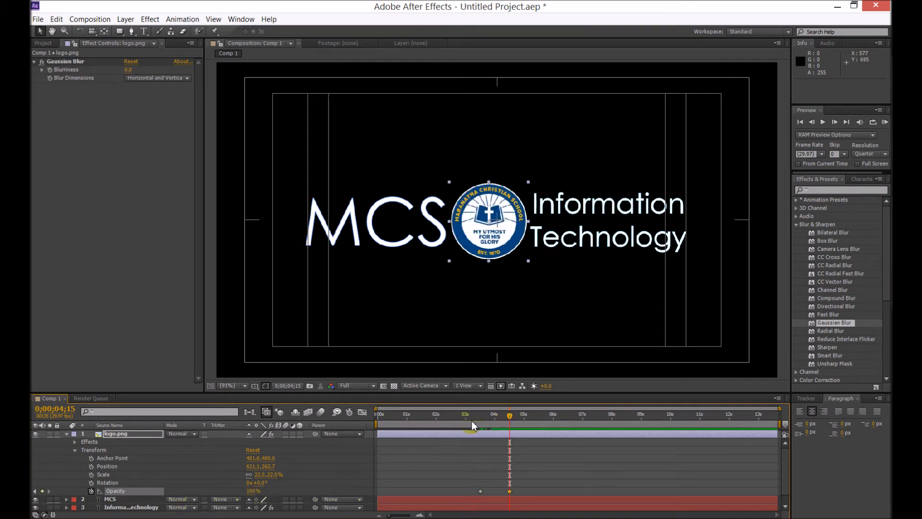
Start keyframing the logo's Gaussian Blur blurriness at 0;00;03;15 with a value of 30.
{"action": "left_click_drag", "start_coordinate": [508, 419], "coordinate": [481, 421]}
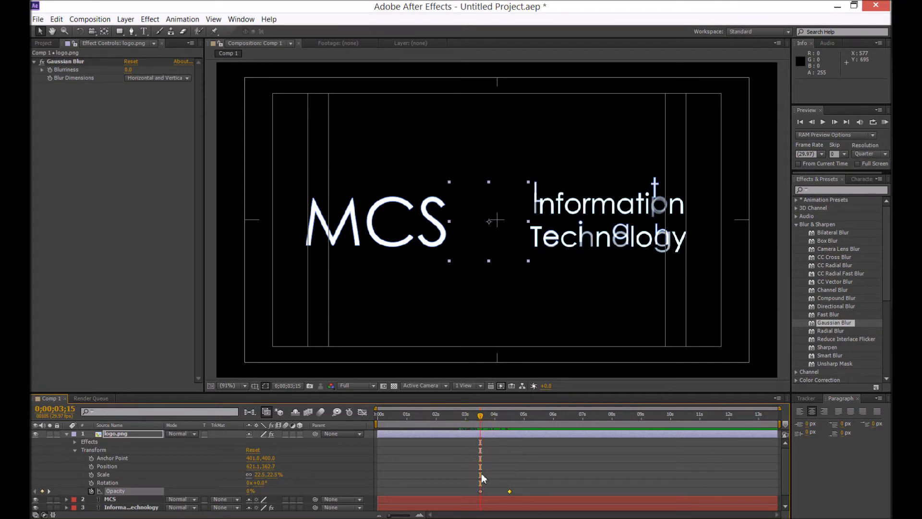
{"action": "mouse_move", "coordinate": [483, 498]}
{"action": "left_click", "coordinate": [50, 70]}
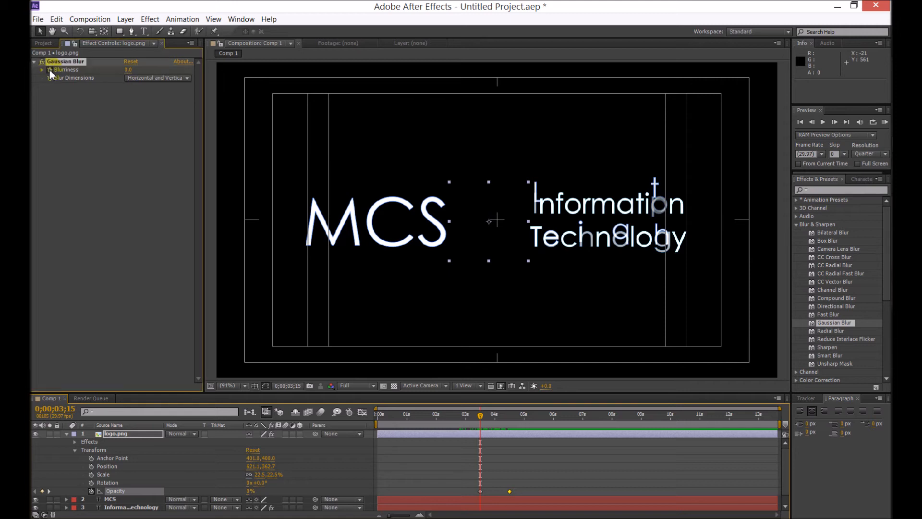
{"action": "left_click_drag", "start_coordinate": [126, 70], "coordinate": [178, 68]}
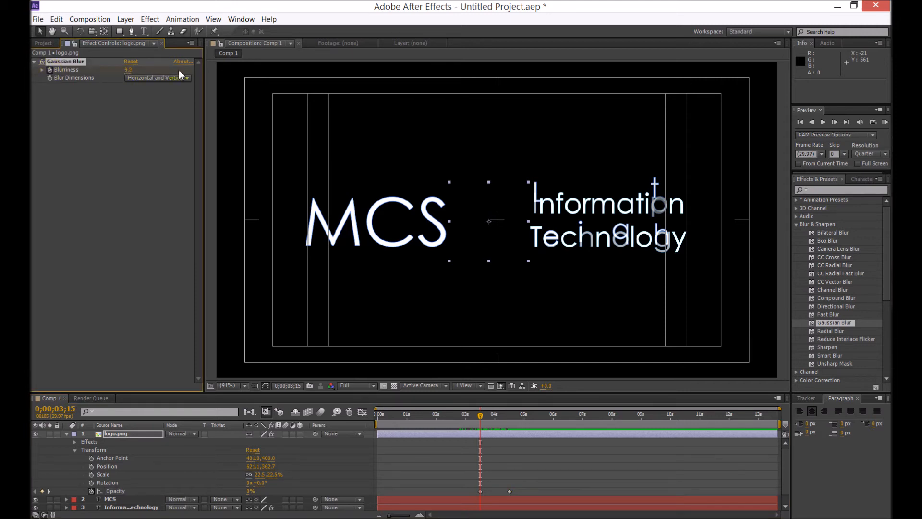
{"action": "left_click", "coordinate": [129, 70]}
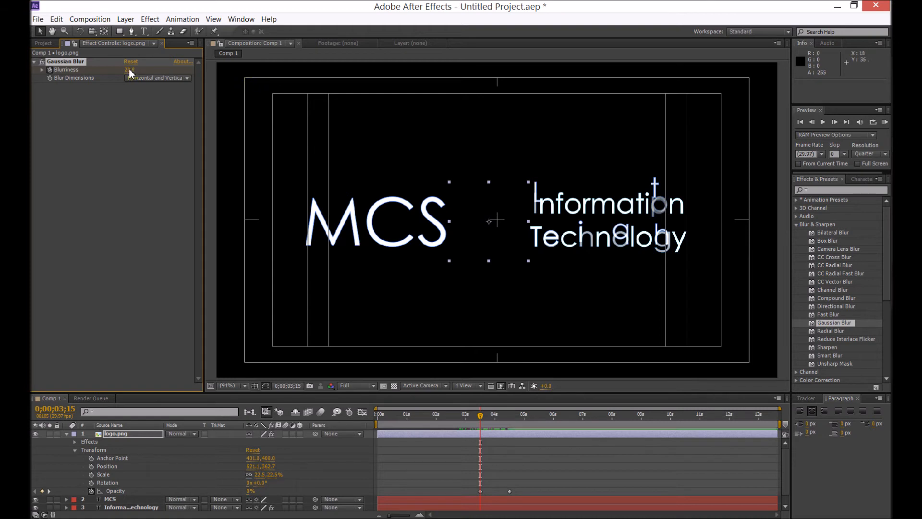
{"action": "type", "text": "30"}
{"action": "key", "text": "Return"}
Set the logo's Gaussian Blur blurriness to 0 at 0;00;04;15.
{"action": "left_click_drag", "start_coordinate": [482, 418], "coordinate": [510, 414]}
{"action": "left_click", "coordinate": [128, 69]}
{"action": "type", "text": "0"}
{"action": "key", "text": "Return"}
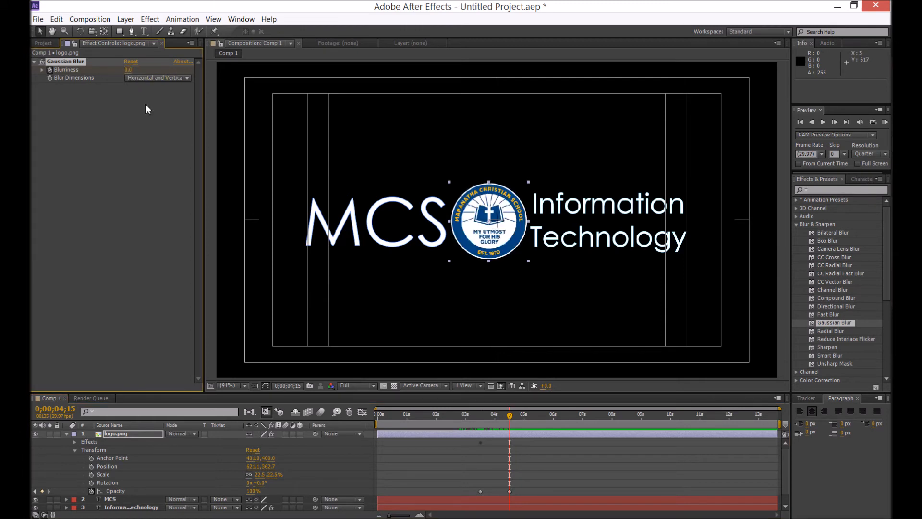
{"action": "mouse_move", "coordinate": [510, 416]}
{"action": "left_mouse_down"}
{"action": "mouse_move", "coordinate": [484, 425]}
{"action": "mouse_move", "coordinate": [521, 419]}
{"action": "left_mouse_up"}
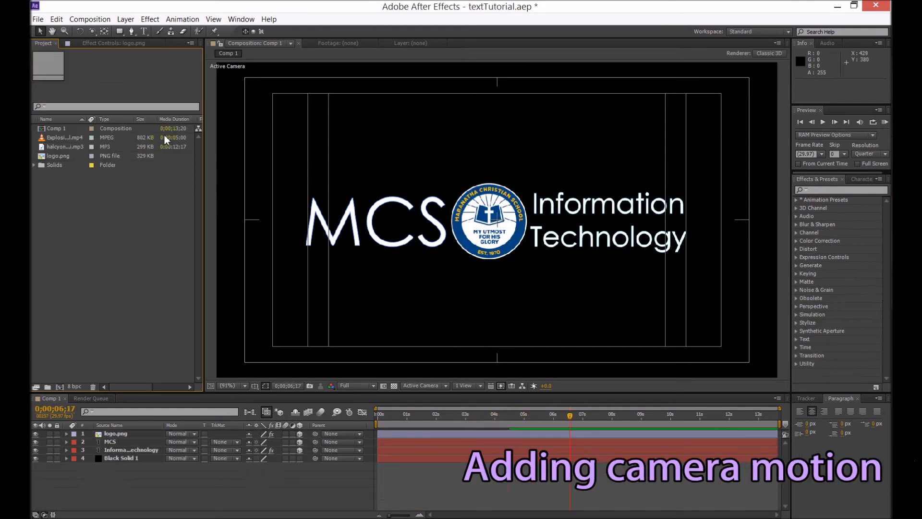
Create a new camera layer in Comp 1 with the offered camera settings.
{"action": "left_click", "coordinate": [125, 20]}
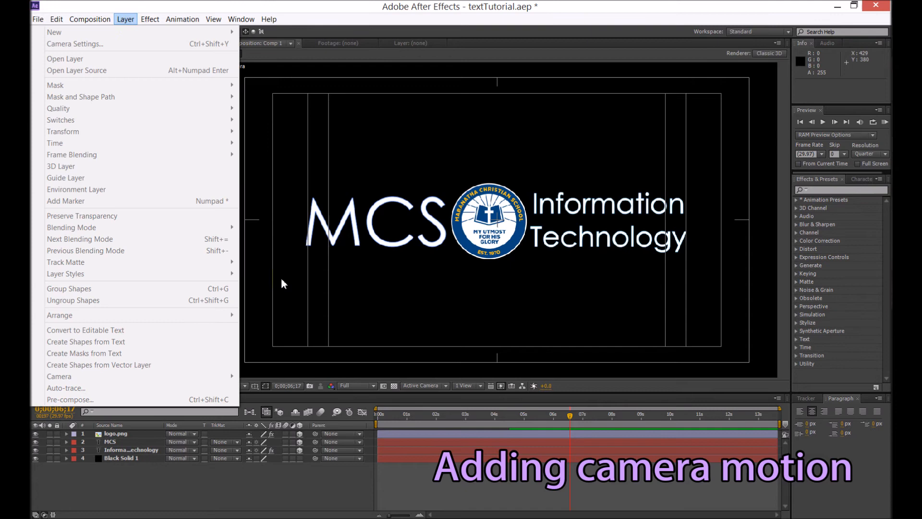
{"action": "left_click", "coordinate": [270, 472]}
{"action": "left_click", "coordinate": [126, 19]}
{"action": "mouse_move", "coordinate": [72, 31]}
{"action": "left_click", "coordinate": [304, 67]}
{"action": "left_click", "coordinate": [305, 232]}
Turn the 3D Layer switch off and back on for the logo.png and MCS layers.
{"action": "left_click", "coordinate": [300, 442]}
{"action": "left_click", "coordinate": [300, 450]}
{"action": "left_click", "coordinate": [300, 450]}
{"action": "left_click", "coordinate": [300, 442]}
Reveal Camera 1's transform properties and orbit the camera at 0;00;01;19 to a position of about 3946, -49, -6283.
{"action": "mouse_move", "coordinate": [385, 423]}
{"action": "left_mouse_down"}
{"action": "mouse_move", "coordinate": [396, 419]}
{"action": "mouse_move", "coordinate": [384, 423]}
{"action": "left_mouse_up"}
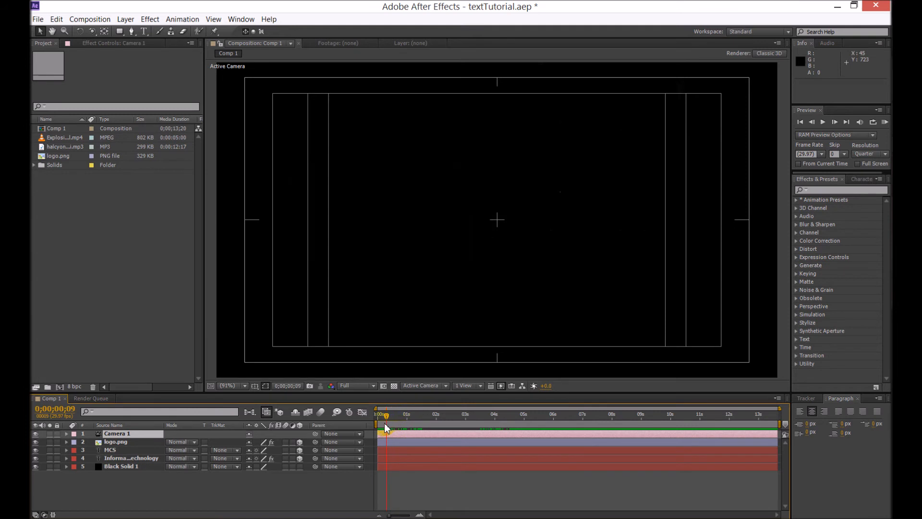
{"action": "left_click", "coordinate": [66, 434]}
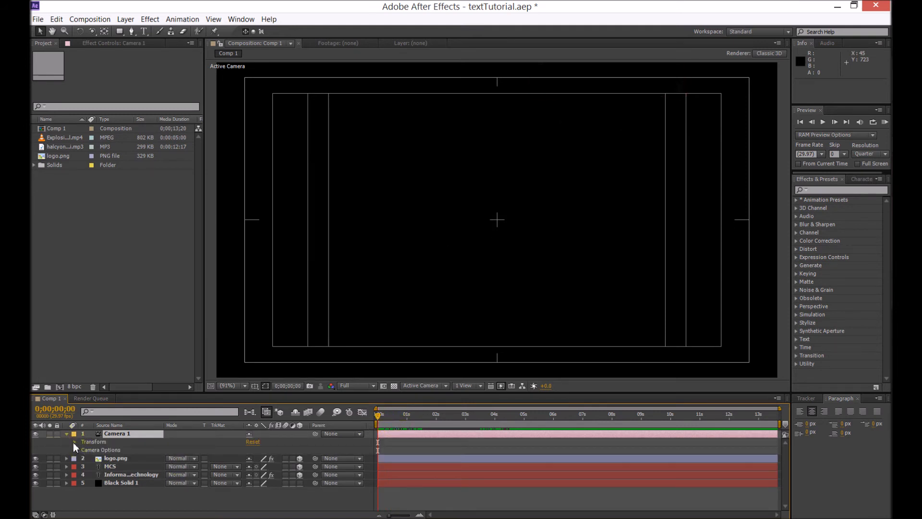
{"action": "left_click", "coordinate": [74, 442]}
{"action": "left_click_drag", "start_coordinate": [380, 422], "coordinate": [425, 419]}
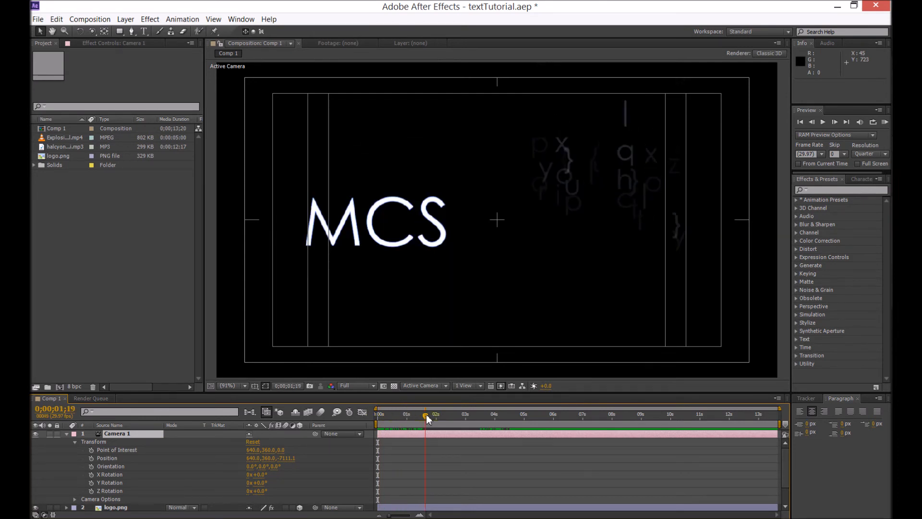
{"action": "left_click_drag", "start_coordinate": [95, 31], "coordinate": [131, 45]}
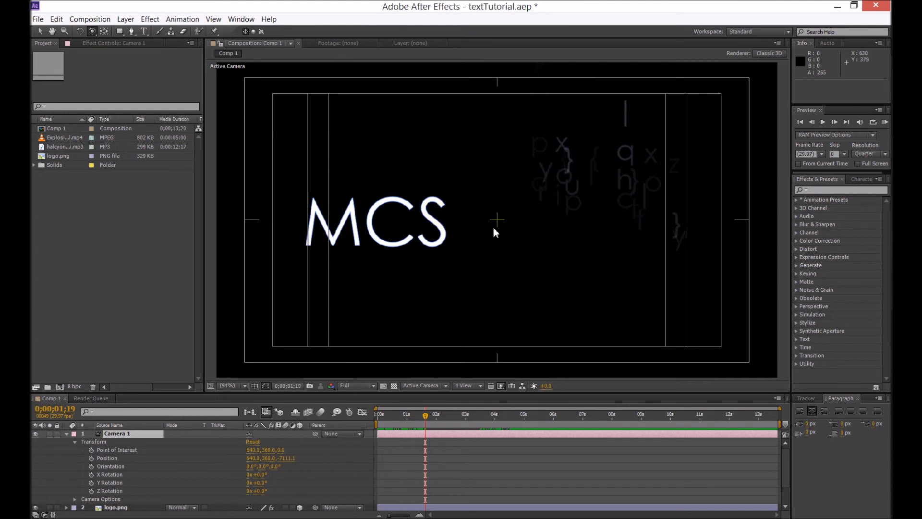
{"action": "left_click_drag", "start_coordinate": [509, 236], "coordinate": [465, 241]}
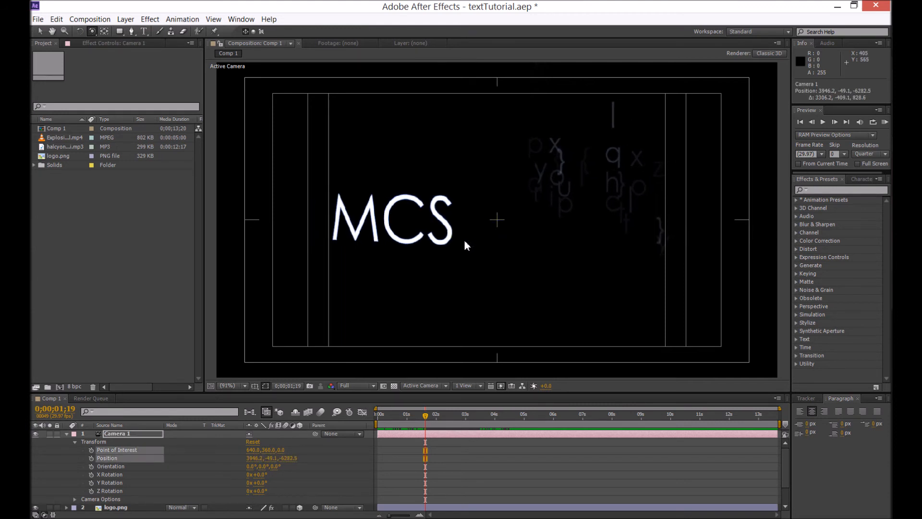
Orbit Camera 1 to a position of about 7162, 360, -2835 and keyframe its Position and Point of Interest at 0;00;00;00.
{"action": "left_click_drag", "start_coordinate": [465, 242], "coordinate": [398, 250]}
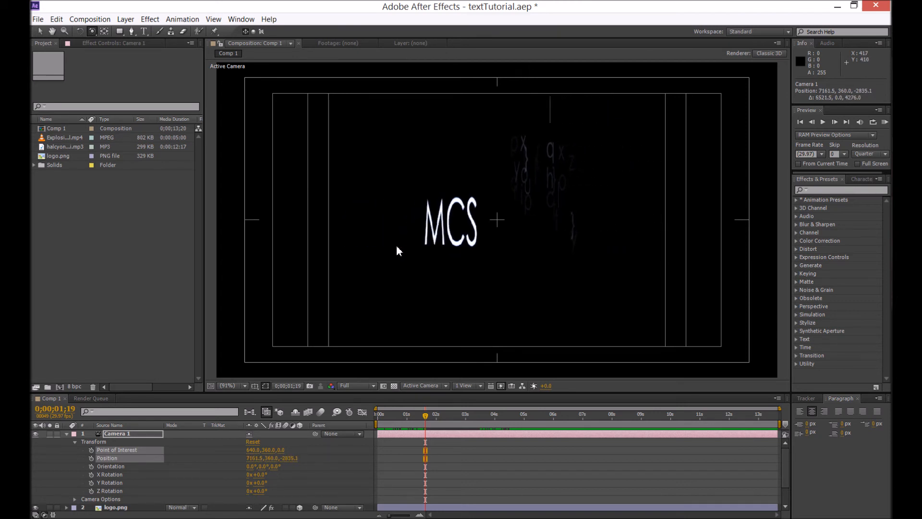
{"action": "left_click_drag", "start_coordinate": [397, 247], "coordinate": [397, 247]}
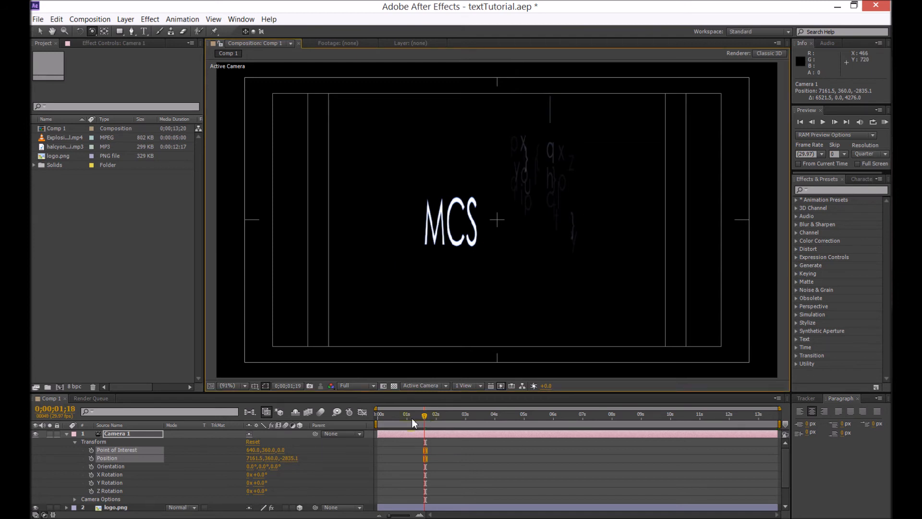
{"action": "left_click_drag", "start_coordinate": [412, 419], "coordinate": [359, 421]}
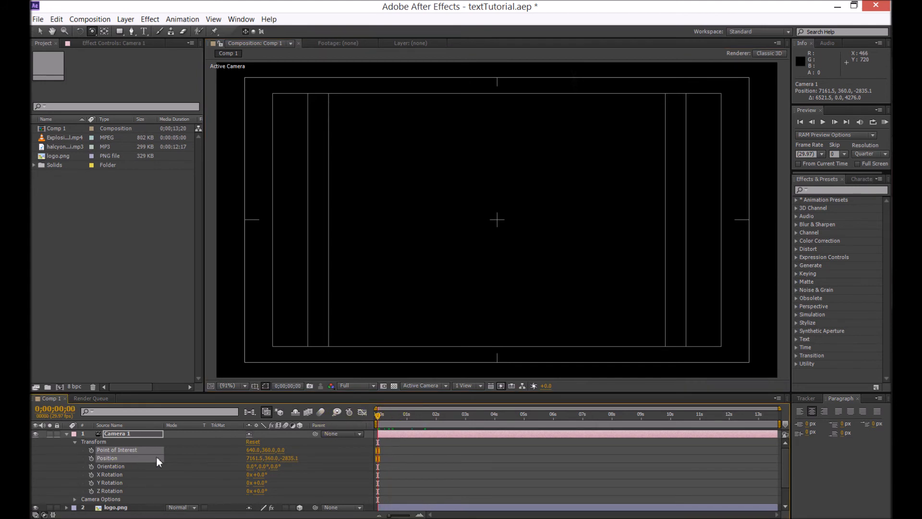
{"action": "left_click", "coordinate": [90, 458]}
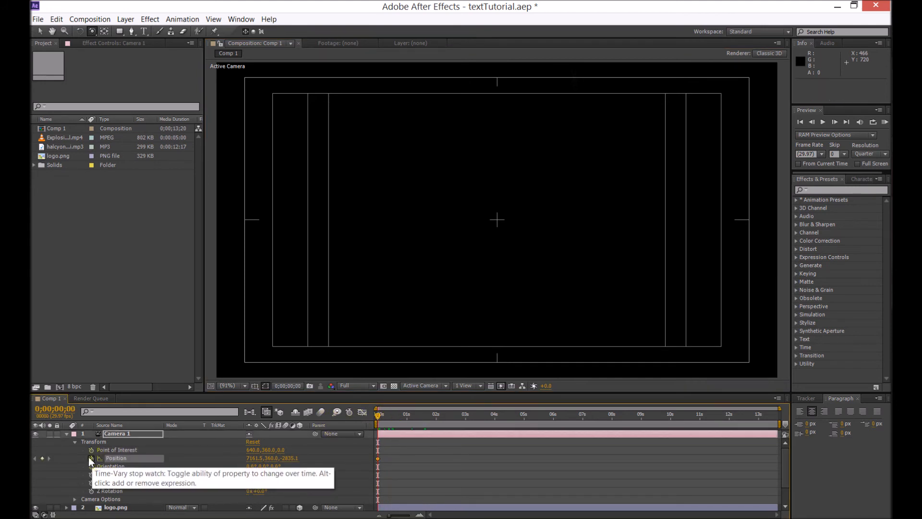
{"action": "left_click", "coordinate": [91, 450]}
Reset Camera 1's transform at 0;00;03;13 so the camera ends its move facing the title straight on.
{"action": "left_click_drag", "start_coordinate": [378, 419], "coordinate": [478, 418]}
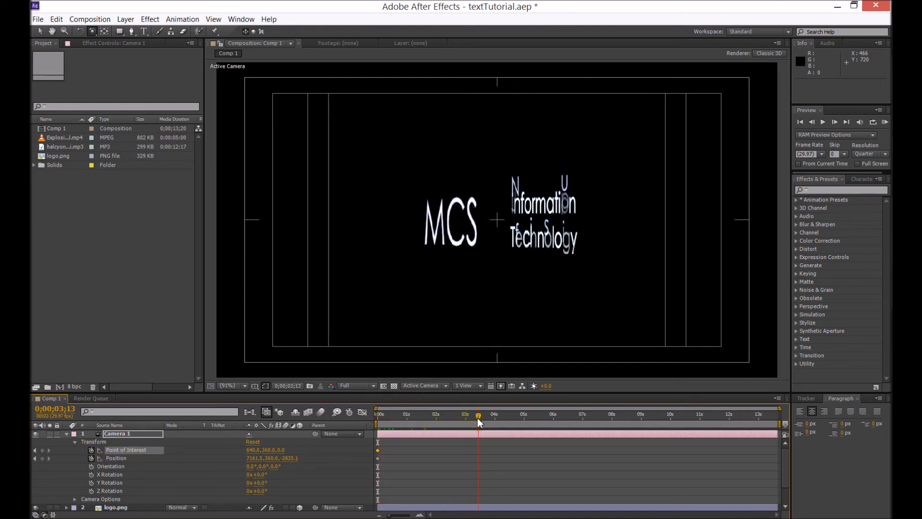
{"action": "left_click", "coordinate": [257, 441]}
{"action": "left_click_drag", "start_coordinate": [479, 418], "coordinate": [476, 457]}
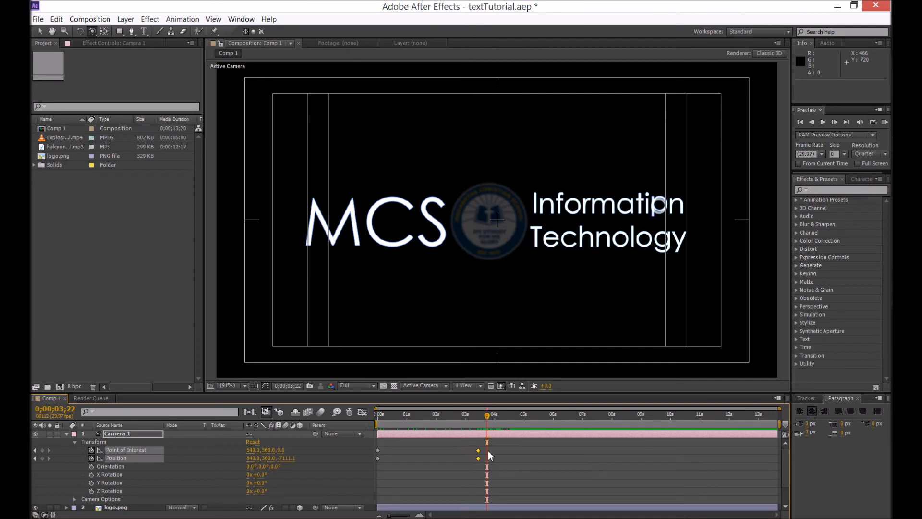
Set the temporal interpolation of Camera 1's keyframes at 0;00;03;13 to Continuous Bezier.
{"action": "right_click", "coordinate": [478, 457]}
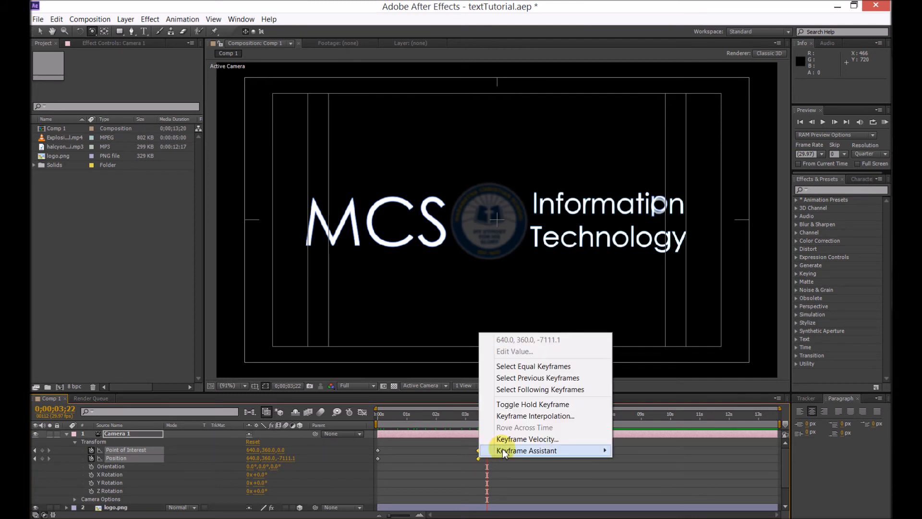
{"action": "mouse_move", "coordinate": [515, 451]}
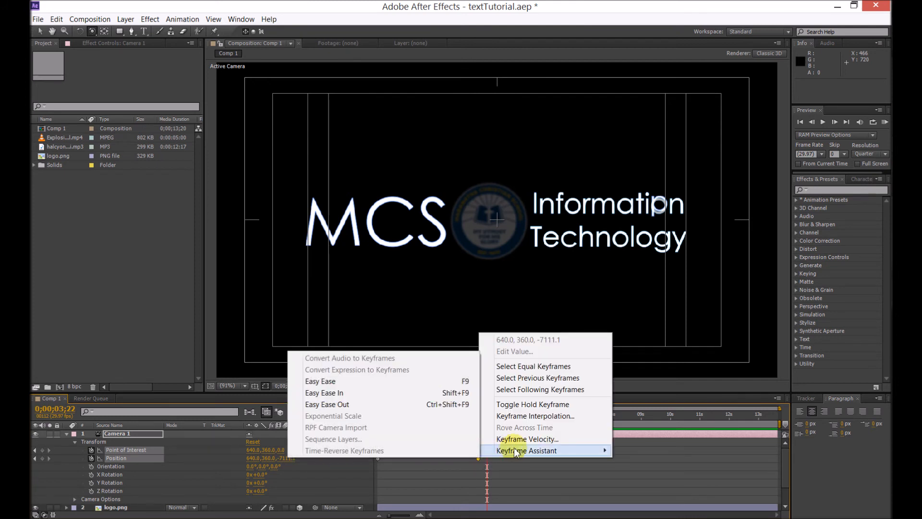
{"action": "left_click", "coordinate": [527, 422]}
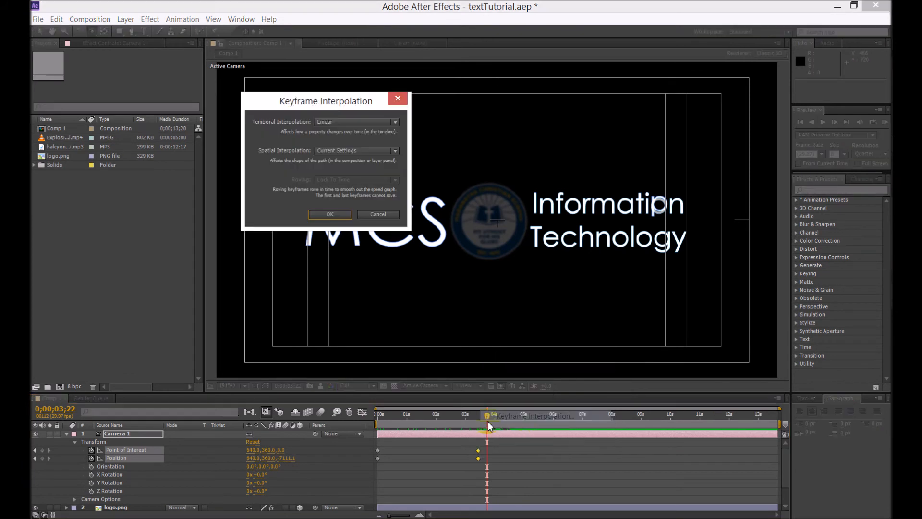
{"action": "left_click", "coordinate": [344, 123]}
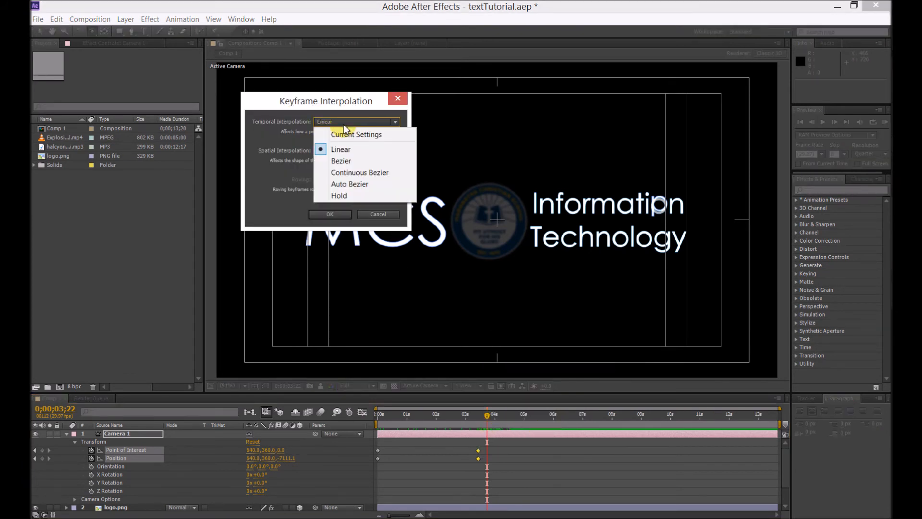
{"action": "left_click", "coordinate": [355, 172]}
{"action": "left_click", "coordinate": [335, 214]}
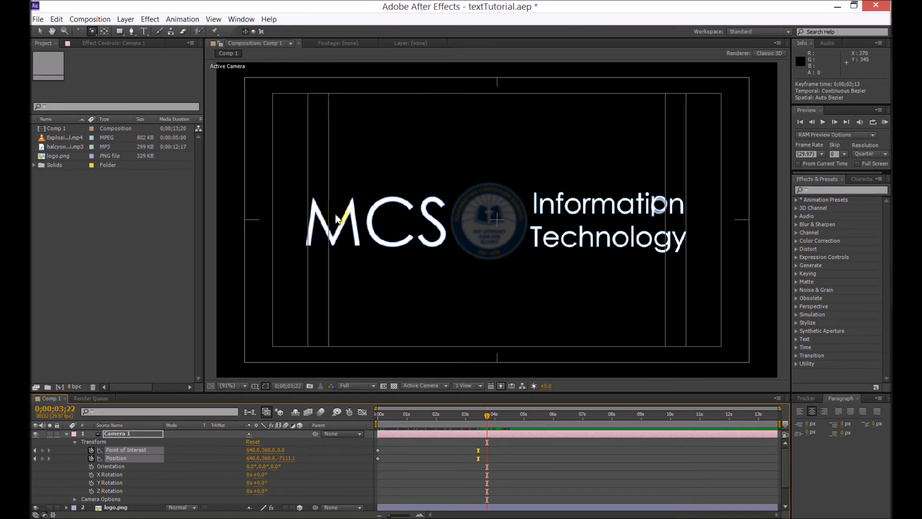
Apply the CC Light Rays effect to the logo.png layer with the current time at 0;00;04;17.
{"action": "left_click_drag", "start_coordinate": [484, 417], "coordinate": [504, 423]}
{"action": "left_click", "coordinate": [512, 434]}
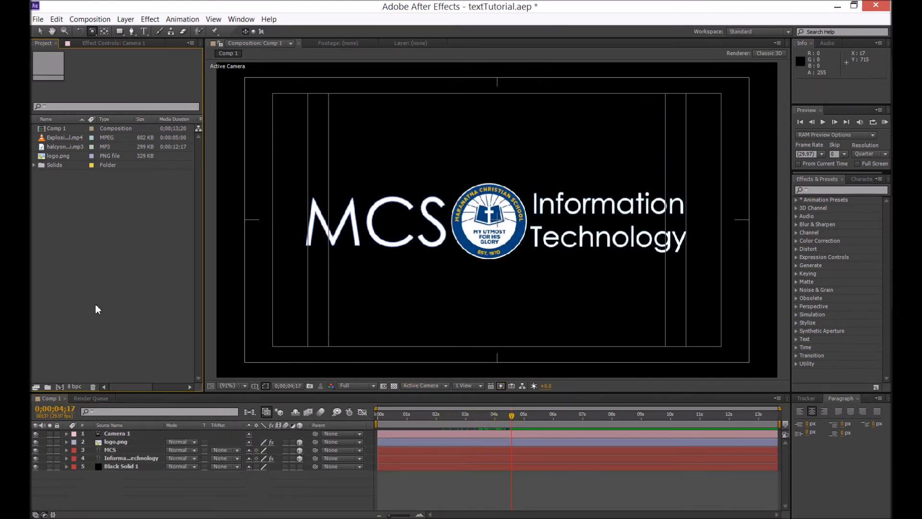
{"action": "left_click", "coordinate": [150, 19]}
{"action": "left_click", "coordinate": [116, 441]}
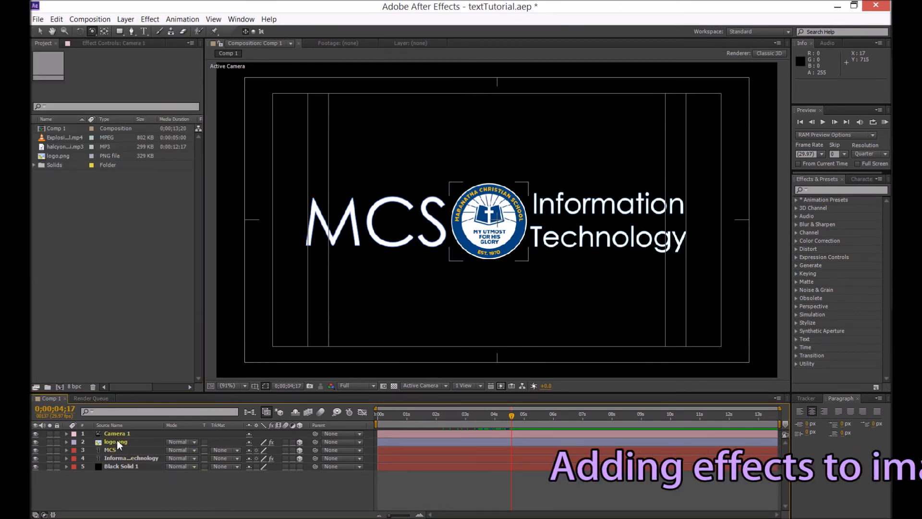
{"action": "left_click", "coordinate": [150, 20]}
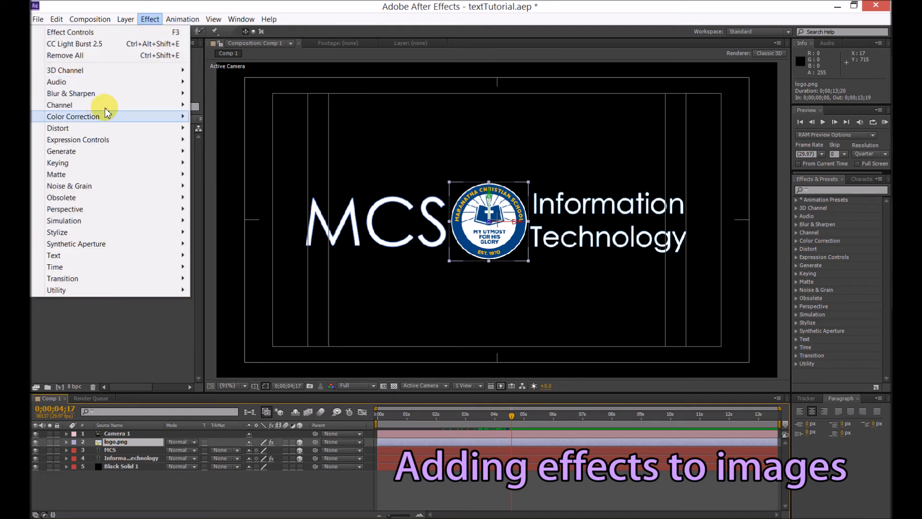
{"action": "mouse_move", "coordinate": [103, 151]}
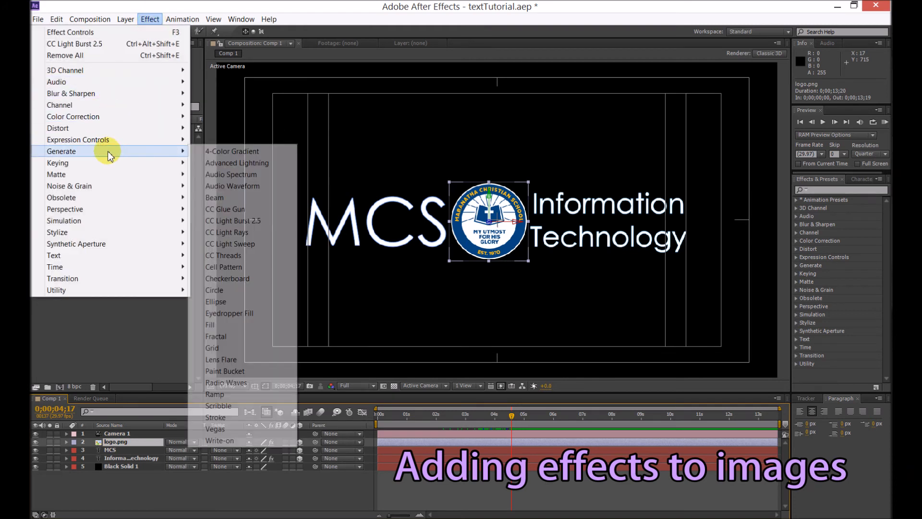
{"action": "left_click", "coordinate": [254, 235]}
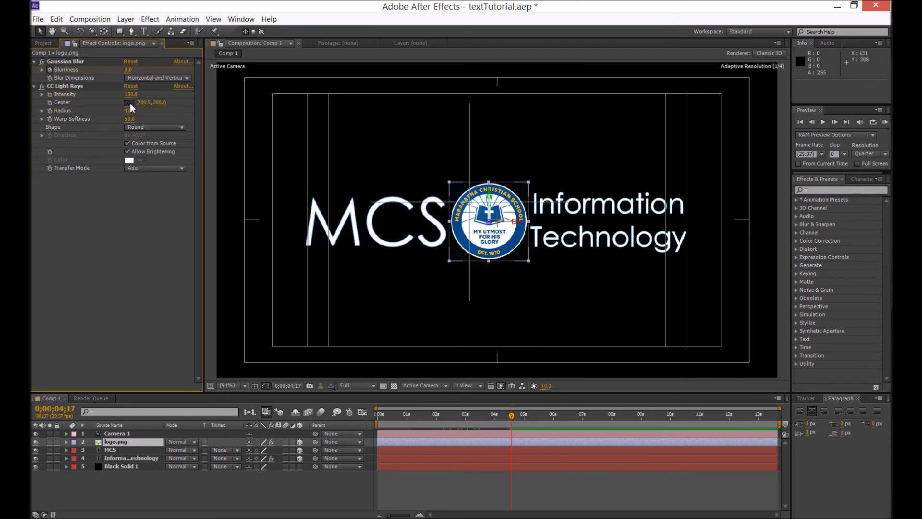
Animate the CC Light Rays Center from about 39.5, 33.6 at 0;00;04;17 to about 728, 732 at 0;00;08;14, diagonally across the logo.
{"action": "left_click", "coordinate": [130, 102]}
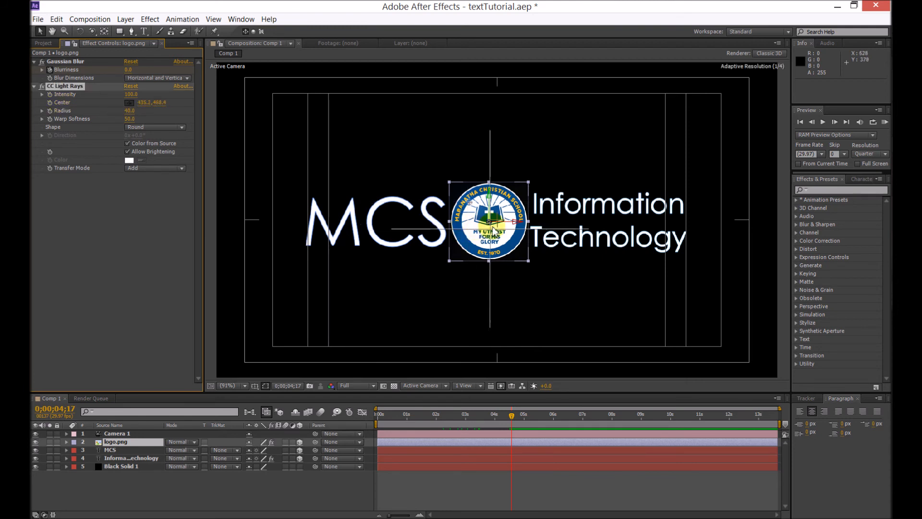
{"action": "left_click", "coordinate": [473, 205]}
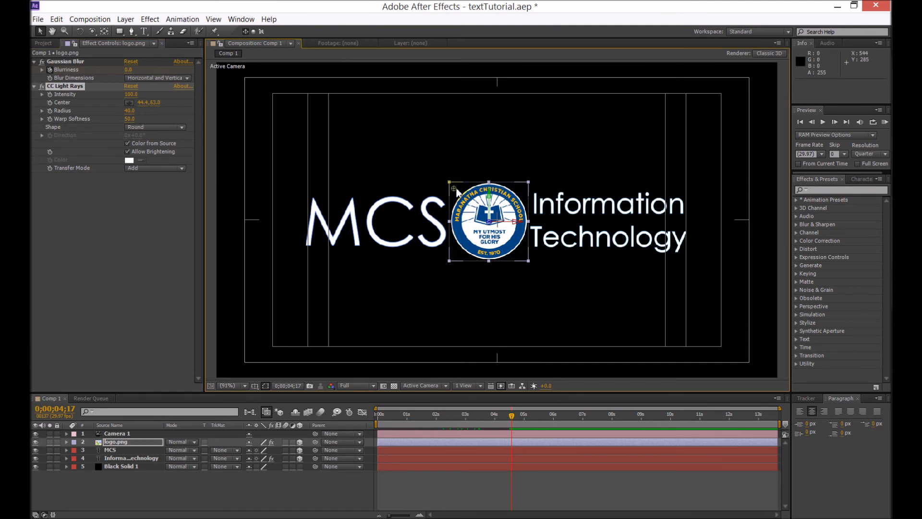
{"action": "left_click_drag", "start_coordinate": [455, 190], "coordinate": [454, 186]}
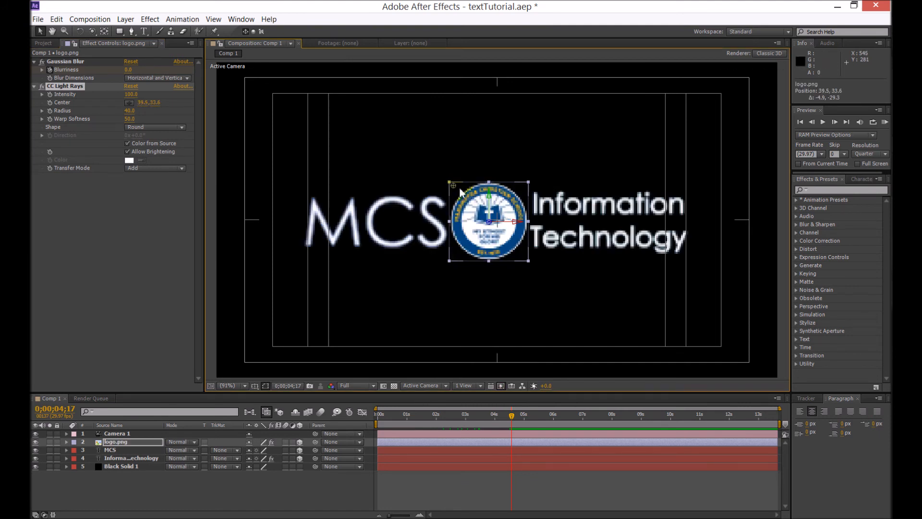
{"action": "left_click", "coordinate": [50, 102]}
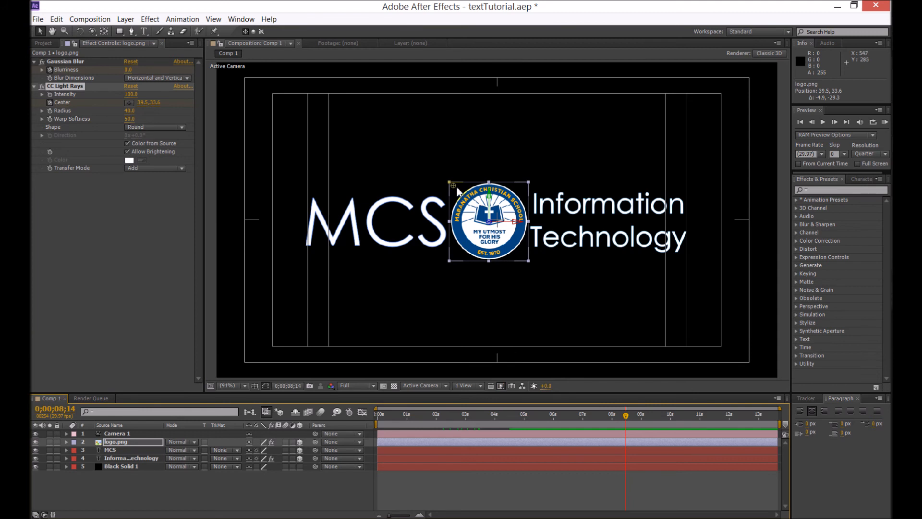
{"action": "left_click_drag", "start_coordinate": [454, 183], "coordinate": [523, 258]}
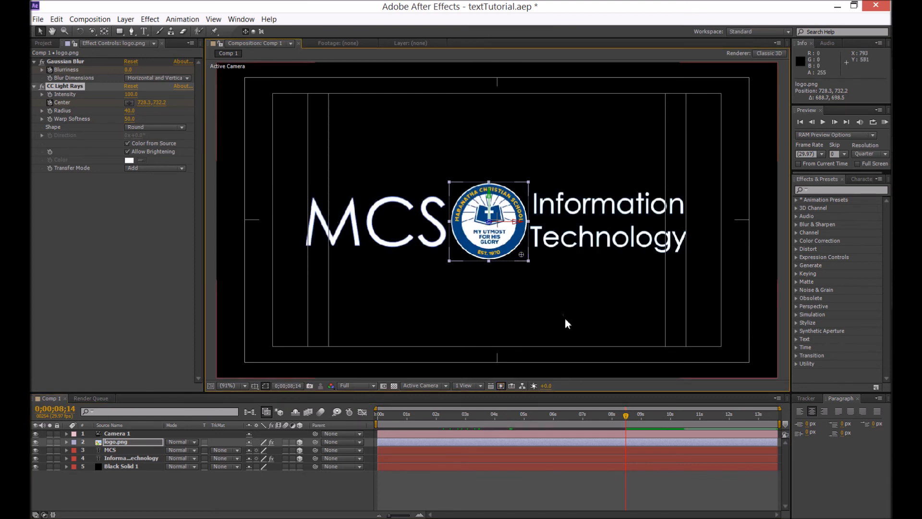
Raise the CC Light Rays Intensity to 171 and Radius to 83, and preview the light sweep up to 0;00;09;00.
{"action": "mouse_move", "coordinate": [628, 419]}
{"action": "left_mouse_down"}
{"action": "mouse_move", "coordinate": [547, 420]}
{"action": "mouse_move", "coordinate": [561, 408]}
{"action": "mouse_move", "coordinate": [619, 405]}
{"action": "mouse_move", "coordinate": [515, 419]}
{"action": "left_mouse_up"}
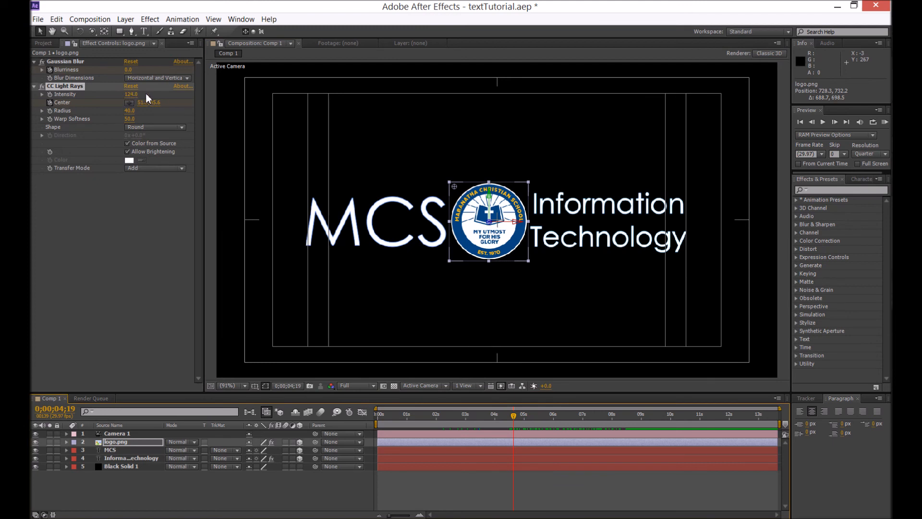
{"action": "left_click_drag", "start_coordinate": [160, 95], "coordinate": [135, 111]}
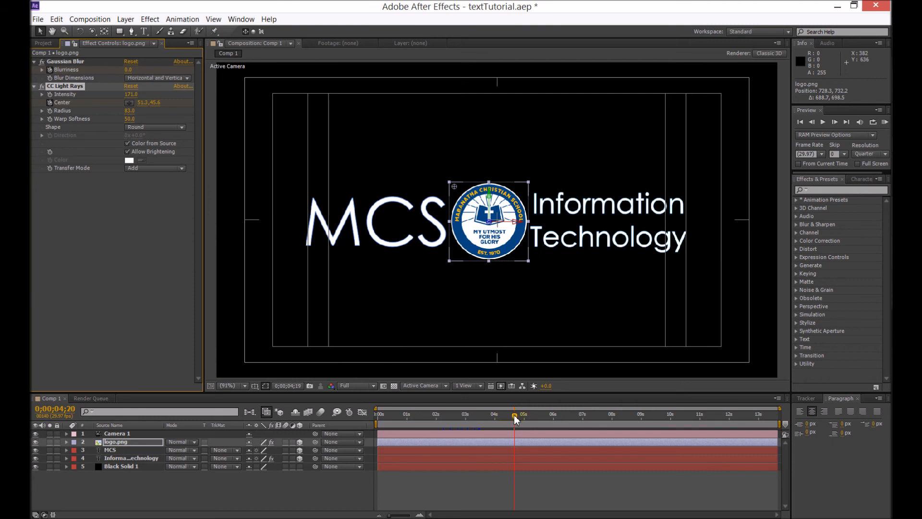
{"action": "left_click_drag", "start_coordinate": [523, 418], "coordinate": [641, 411]}
{"action": "left_click", "coordinate": [99, 249]}
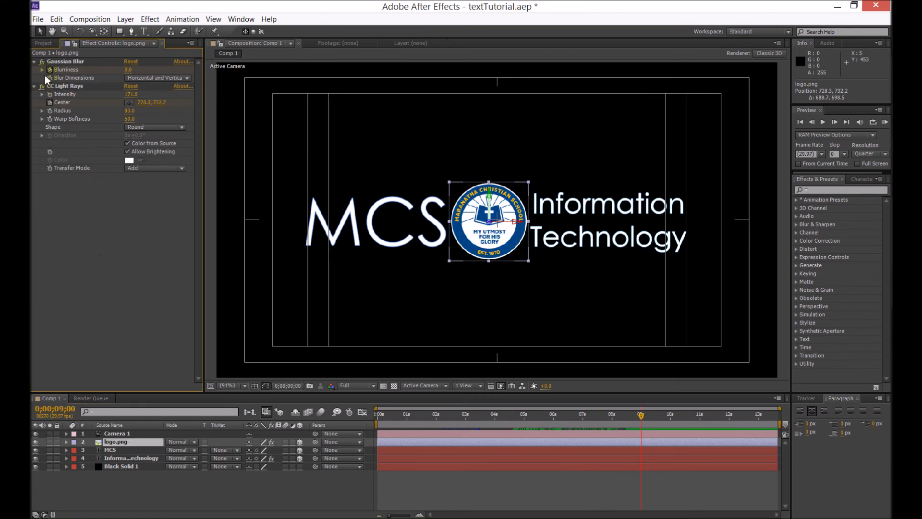
Add Explosion aerial.mp4 to Comp 1 just above Black Solid 1 and start the clip at 0;00;08;20.
{"action": "left_click", "coordinate": [43, 42]}
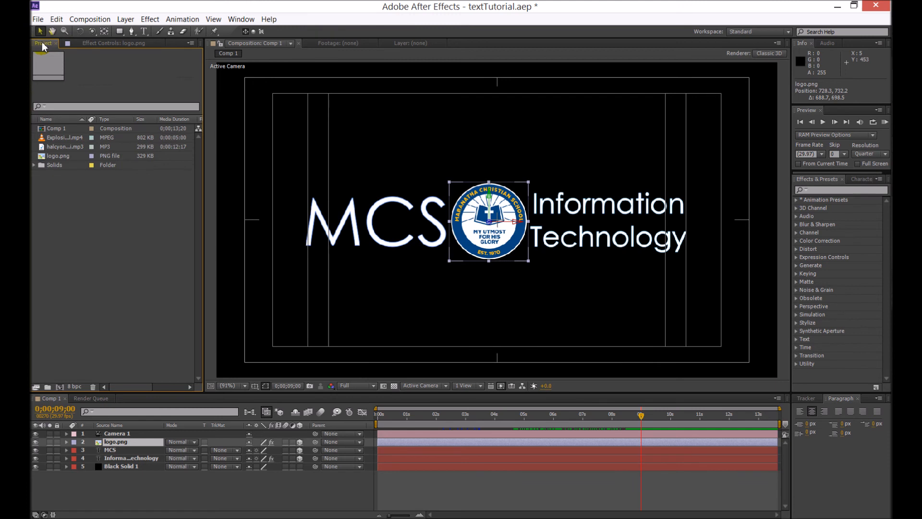
{"action": "left_click", "coordinate": [59, 139]}
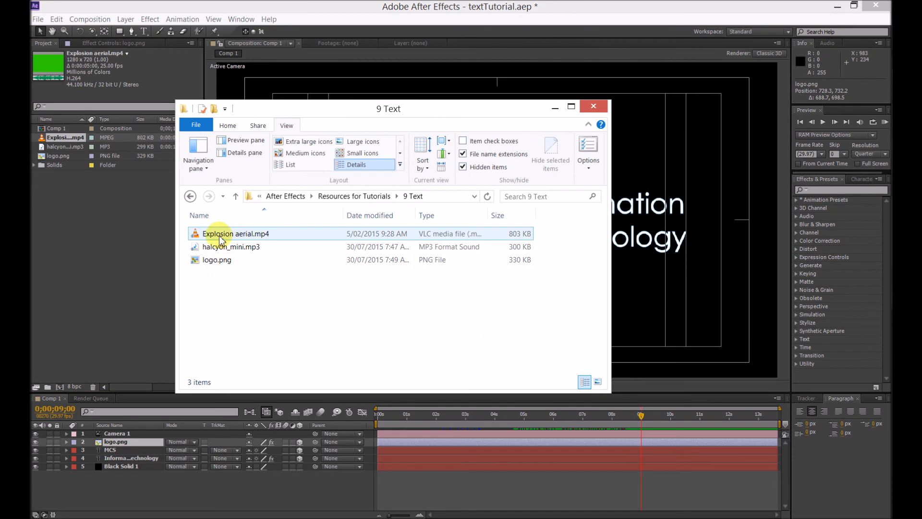
{"action": "left_click", "coordinate": [233, 236]}
{"action": "left_click_drag", "start_coordinate": [234, 237], "coordinate": [156, 464]}
{"action": "left_click", "coordinate": [54, 140]}
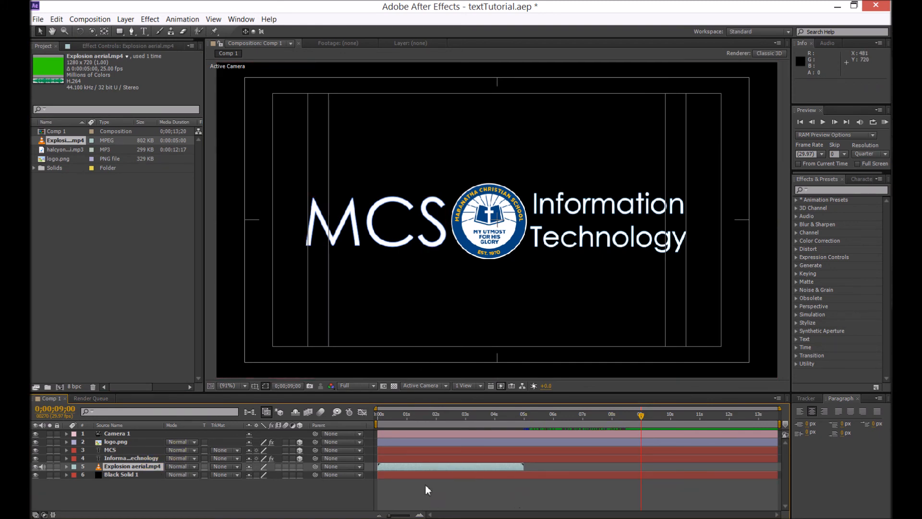
{"action": "left_click_drag", "start_coordinate": [384, 465], "coordinate": [644, 463]}
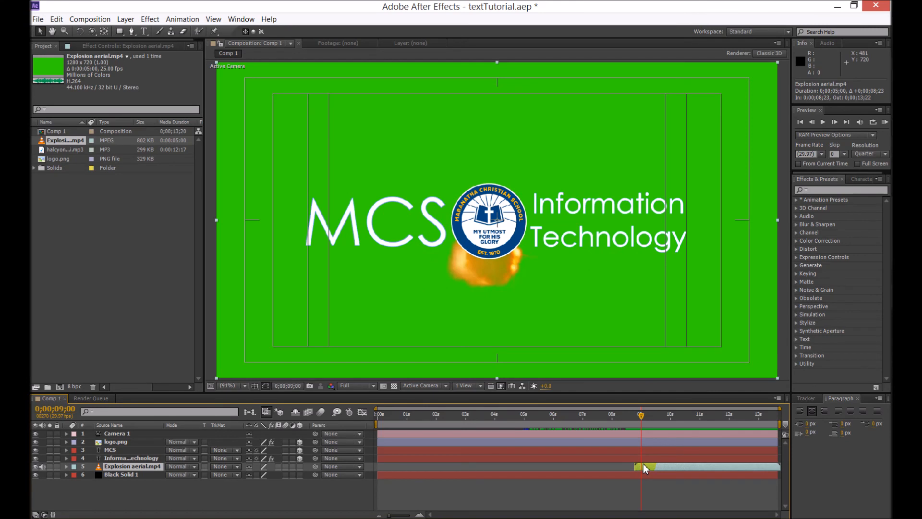
{"action": "left_click_drag", "start_coordinate": [643, 418], "coordinate": [641, 423]}
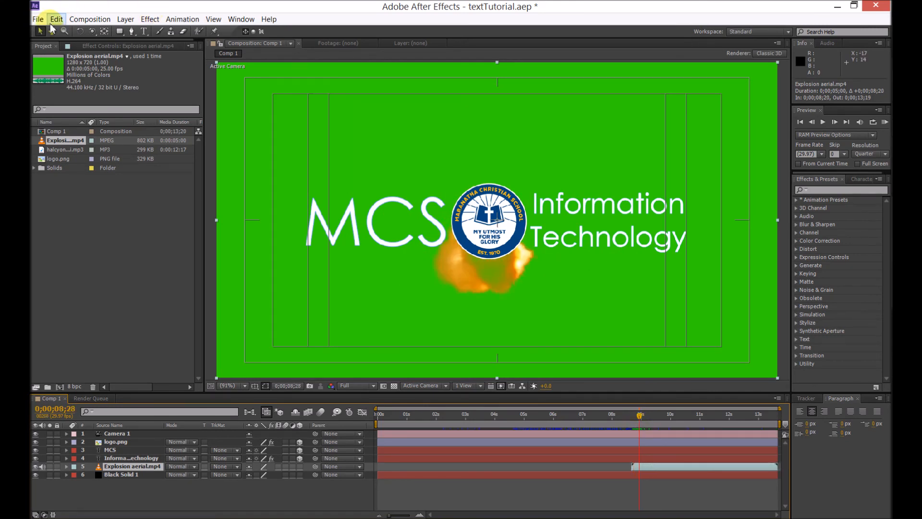
Center the explosion clip behind the logo at about 655, 294 and enlarge it to cover the whole frame.
{"action": "left_click_drag", "start_coordinate": [494, 267], "coordinate": [494, 236]}
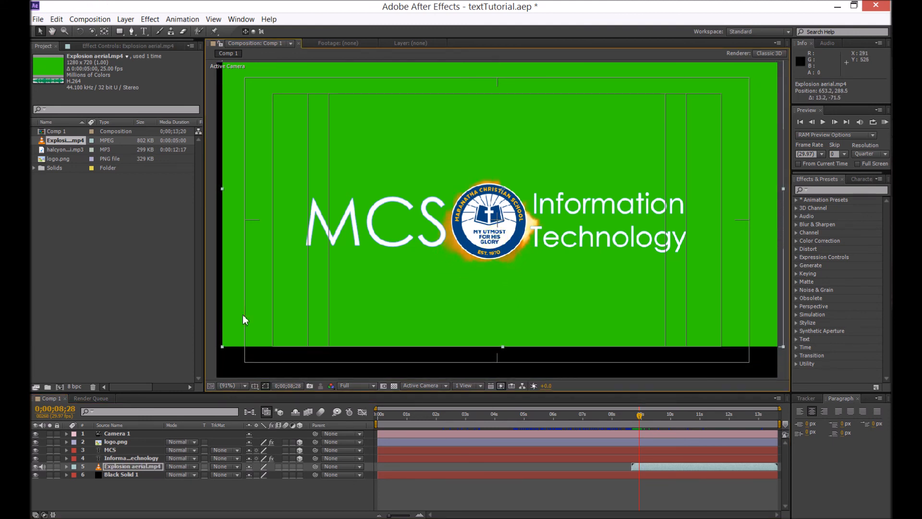
{"action": "left_click_drag", "start_coordinate": [222, 347], "coordinate": [168, 382]}
{"action": "left_click_drag", "start_coordinate": [387, 329], "coordinate": [387, 332]}
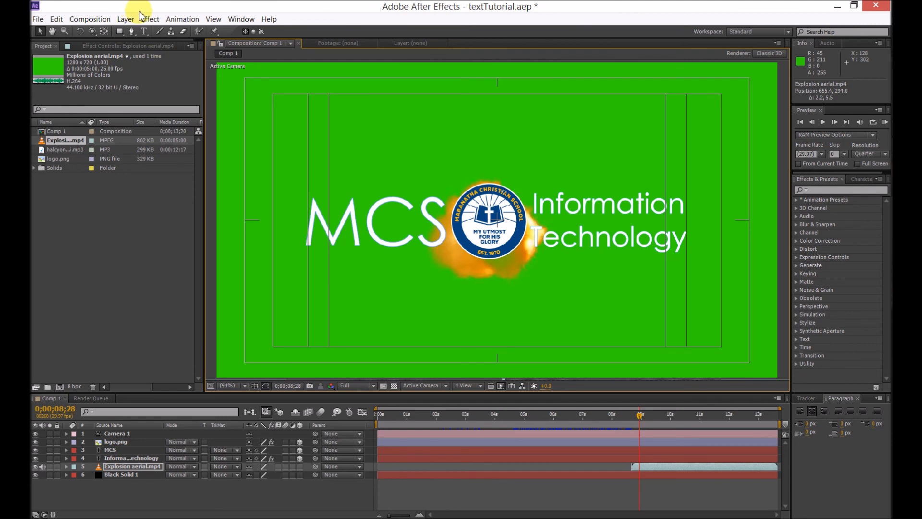
Apply Keylight (1.2) to Explosion aerial.mp4 and sample the green background as the Screen Colour.
{"action": "left_click", "coordinate": [150, 20]}
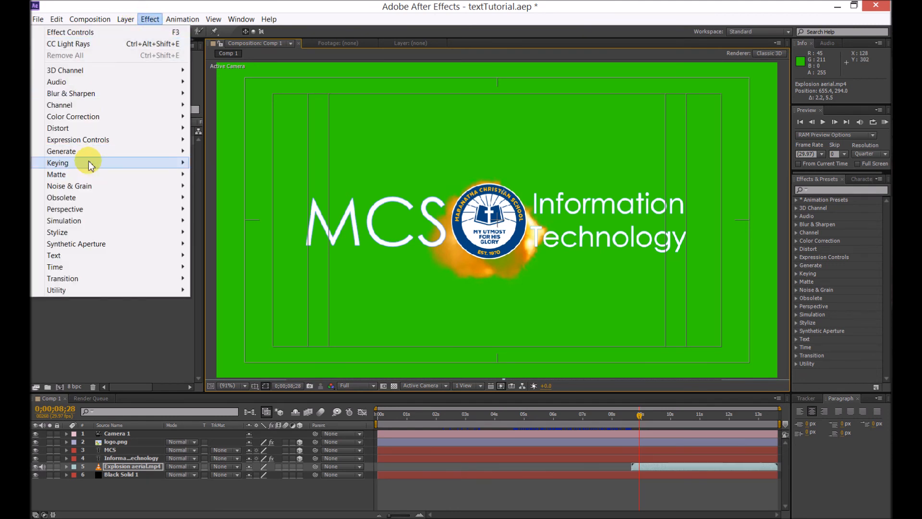
{"action": "mouse_move", "coordinate": [96, 162]}
{"action": "left_click", "coordinate": [226, 244]}
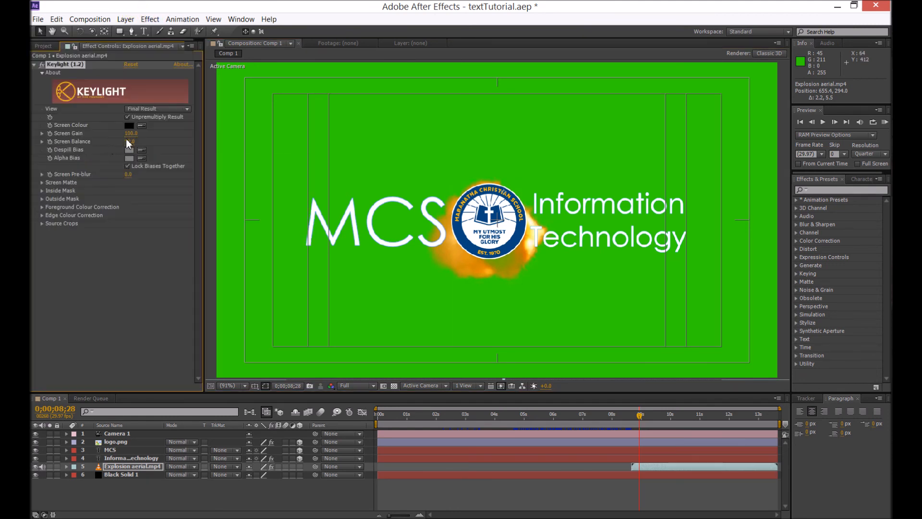
{"action": "left_click", "coordinate": [289, 134]}
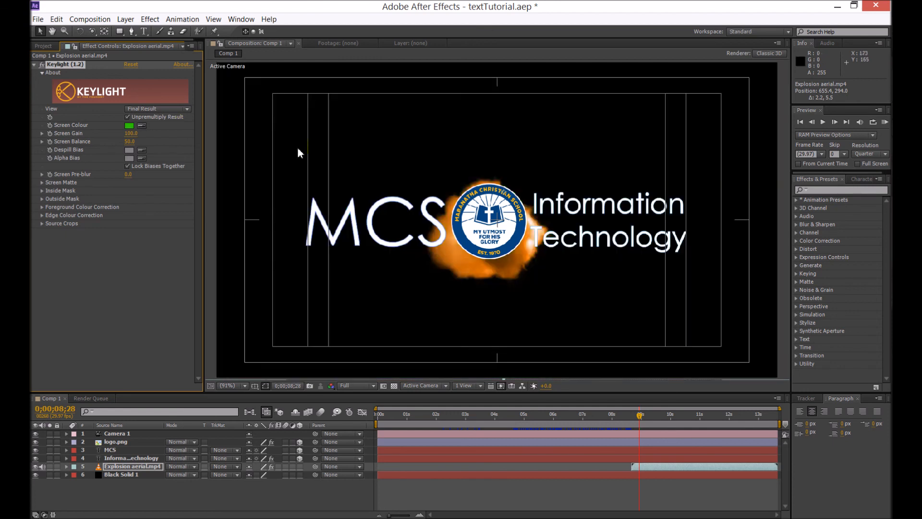
Turn off the Title/Action Safe overlay and scrub through the keyed explosion to about 0;00;11;22.
{"action": "left_click", "coordinate": [263, 387]}
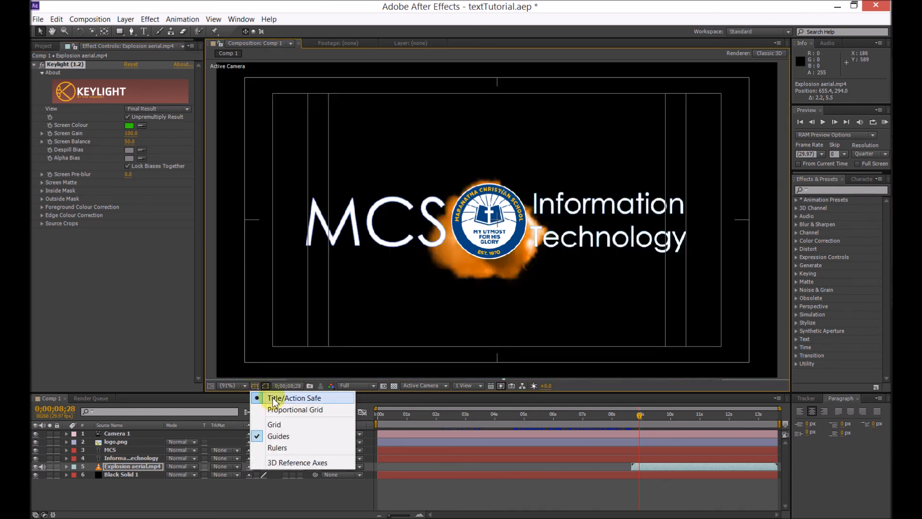
{"action": "left_click", "coordinate": [272, 396]}
{"action": "left_click_drag", "start_coordinate": [772, 422], "coordinate": [721, 423]}
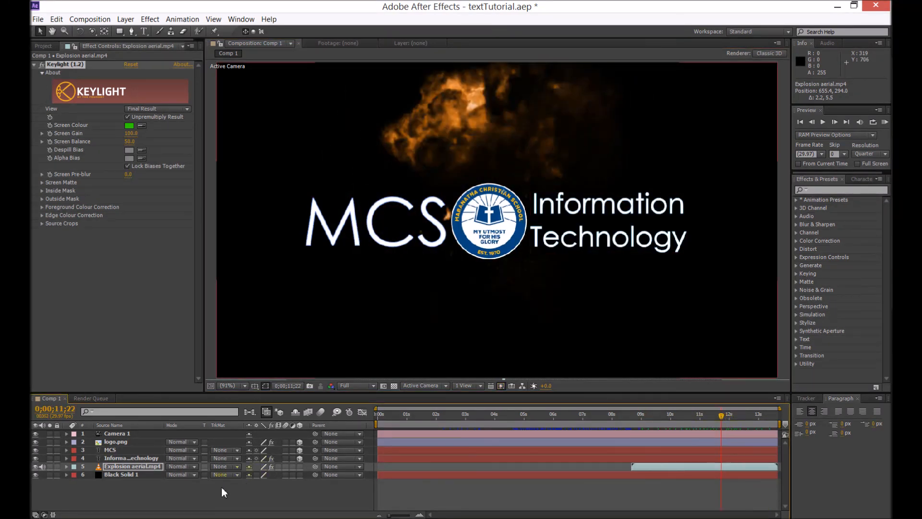
Add halcyon_mini.mp3 to Comp 1 as the lowest layer, below Black Solid 1, starting at the first frame.
{"action": "left_click", "coordinate": [44, 46]}
{"action": "left_click", "coordinate": [60, 150]}
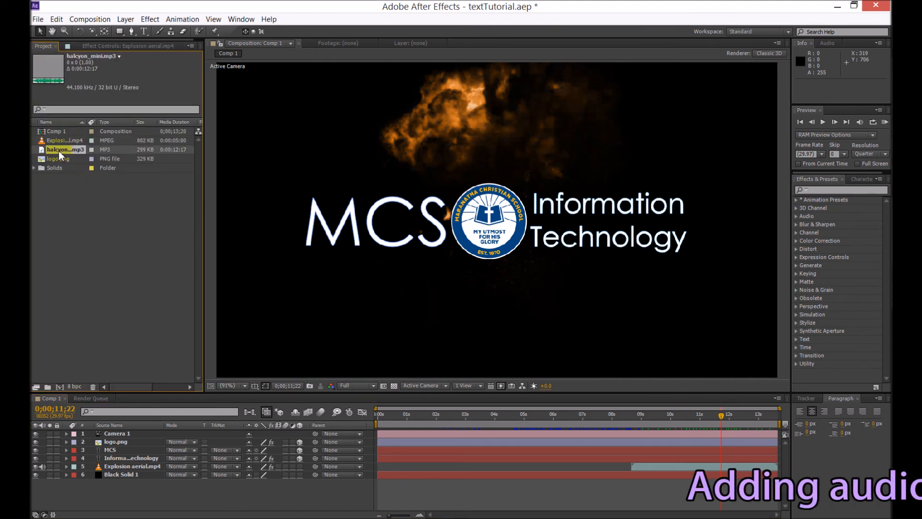
{"action": "left_click_drag", "start_coordinate": [85, 149], "coordinate": [111, 481]}
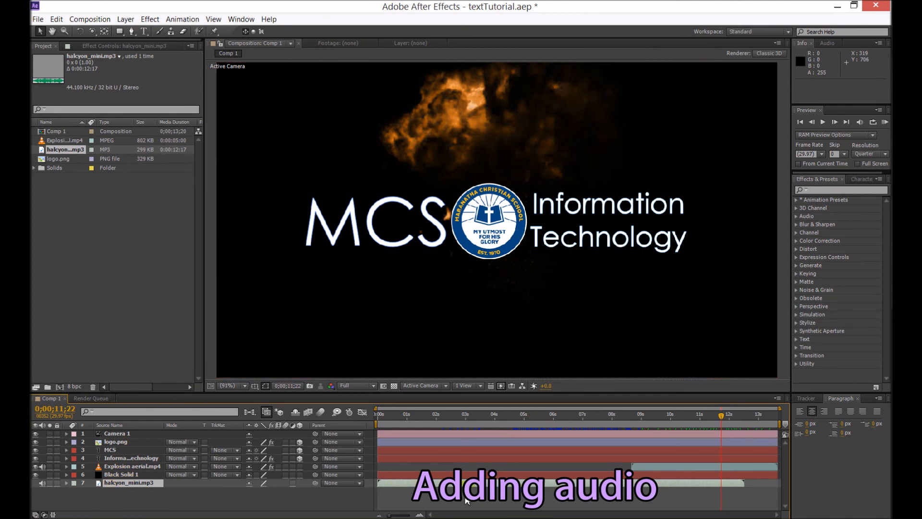
Trim Comp 1 to a work area ending with the music at about 0;00;12;14, and return to the first frame.
{"action": "left_click_drag", "start_coordinate": [721, 416], "coordinate": [743, 416]}
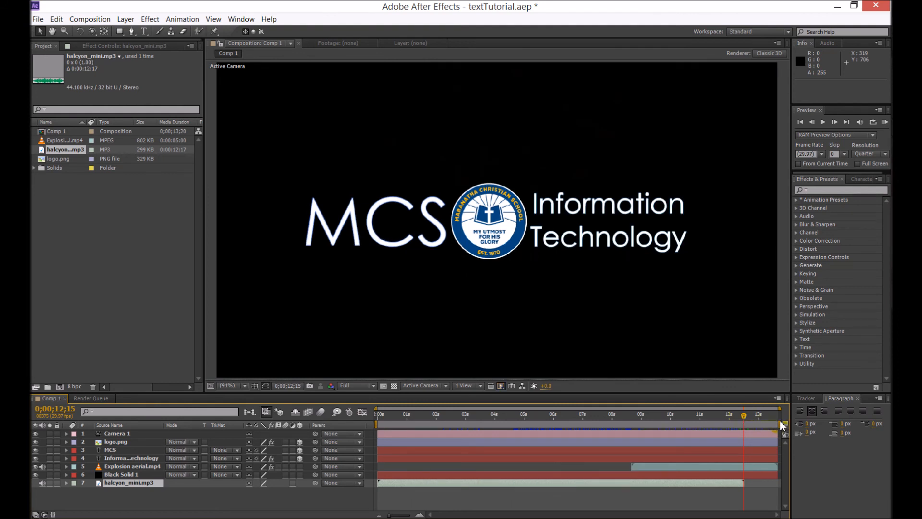
{"action": "left_click_drag", "start_coordinate": [782, 426], "coordinate": [760, 433]}
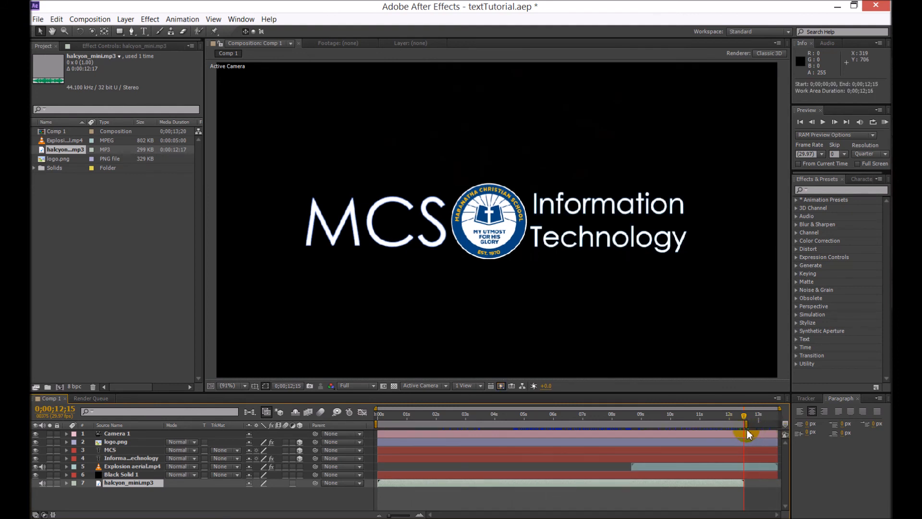
{"action": "right_click", "coordinate": [745, 426]}
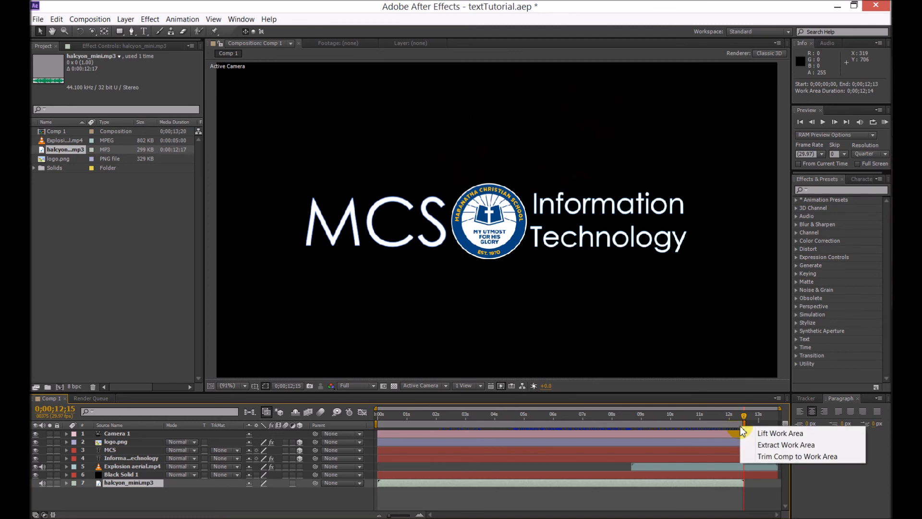
{"action": "left_click", "coordinate": [765, 456]}
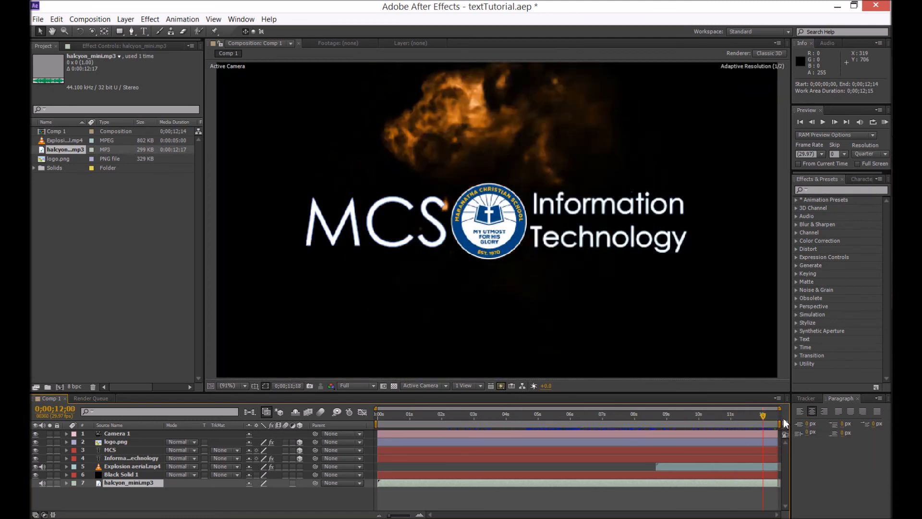
{"action": "left_click_drag", "start_coordinate": [783, 418], "coordinate": [341, 430]}
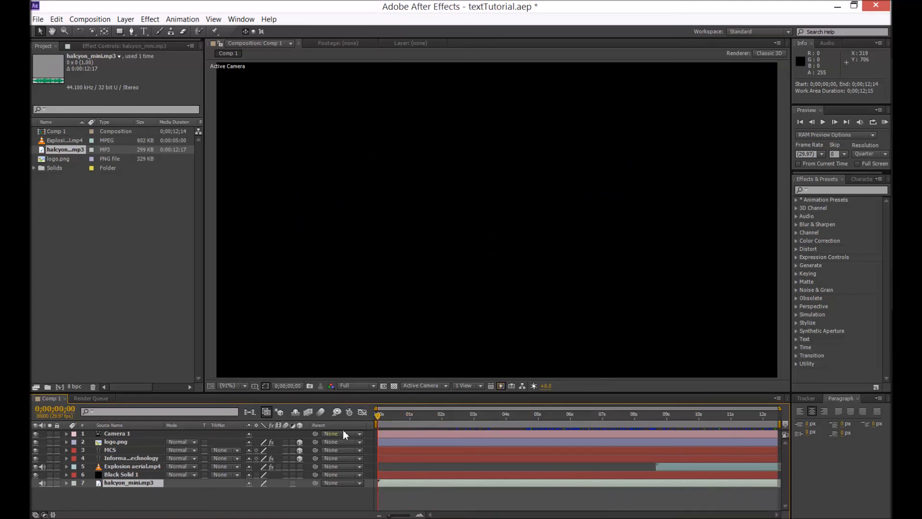